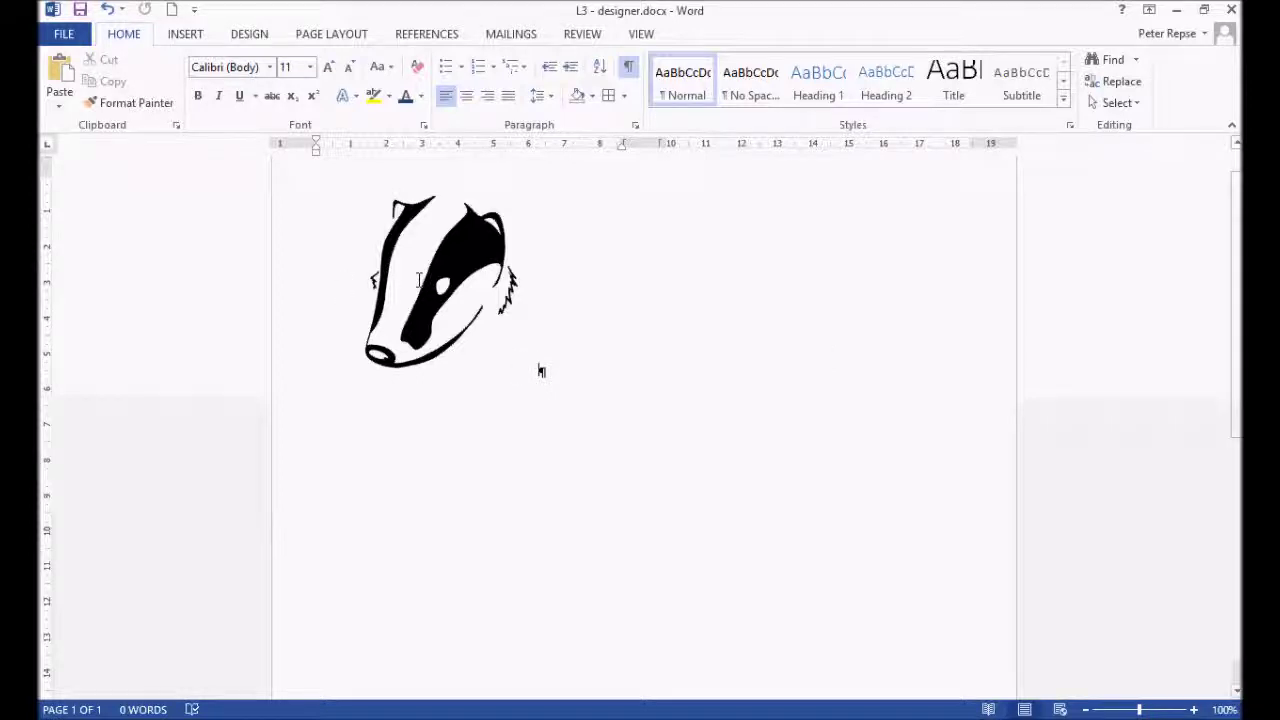
Step: Enlarge the badger picture to about 10.56 cm high and 11.7 cm wide
{"action": "left_click", "coordinate": [536, 369]}
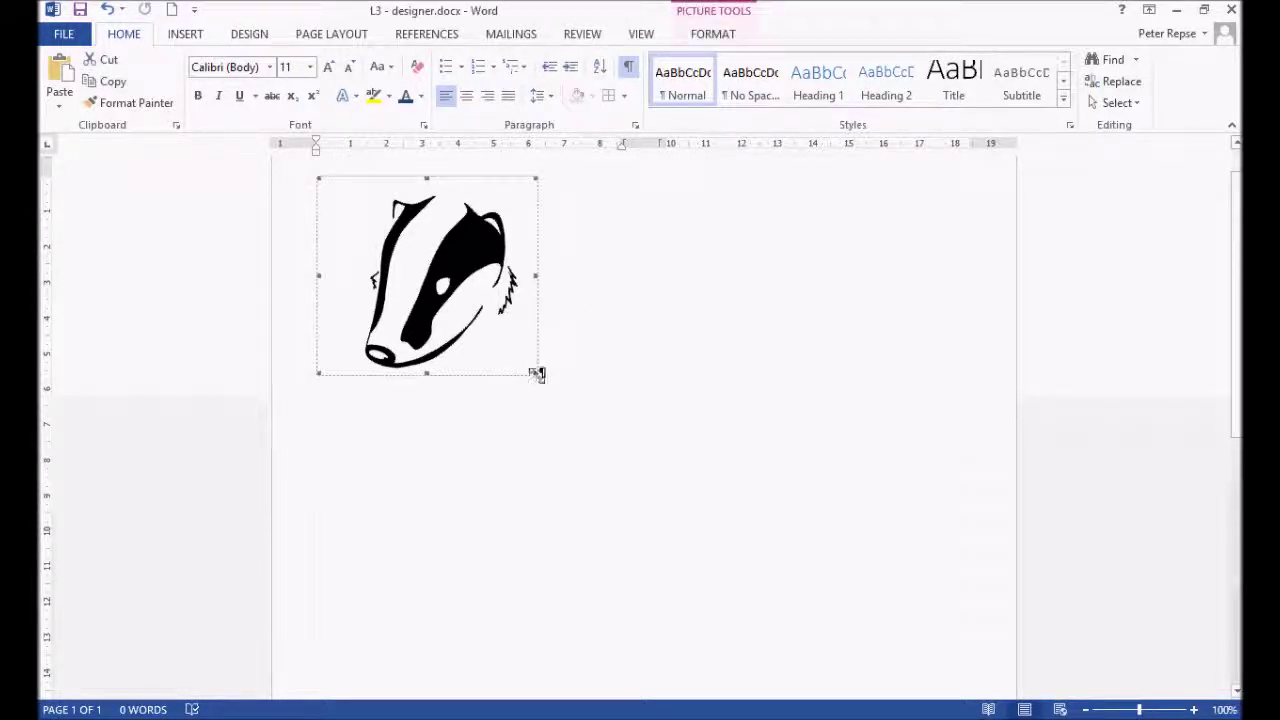
{"action": "left_click_drag", "start_coordinate": [581, 405], "coordinate": [729, 548]}
{"action": "left_click_drag", "start_coordinate": [531, 352], "coordinate": [557, 337]}
{"action": "double_click", "coordinate": [558, 336]}
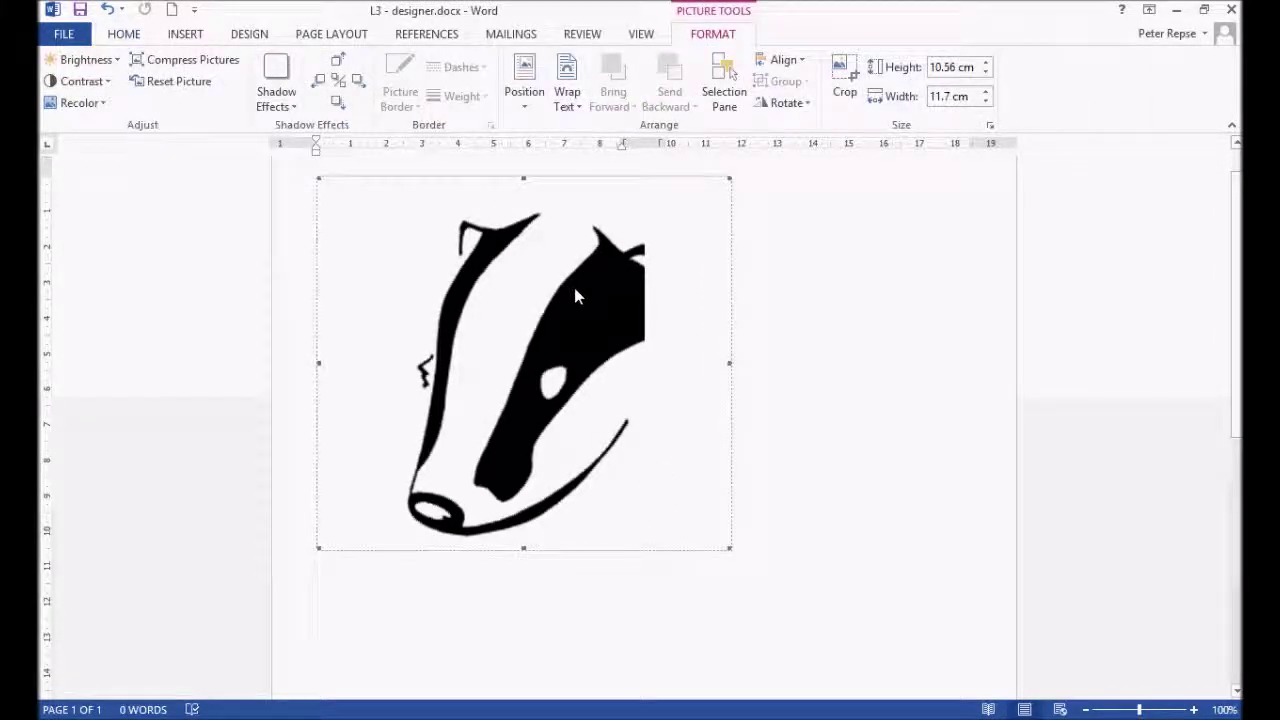
Step: Set the badger picture's text wrapping to Behind Text and move it away from the page's upper corner
{"action": "left_click", "coordinate": [566, 106]}
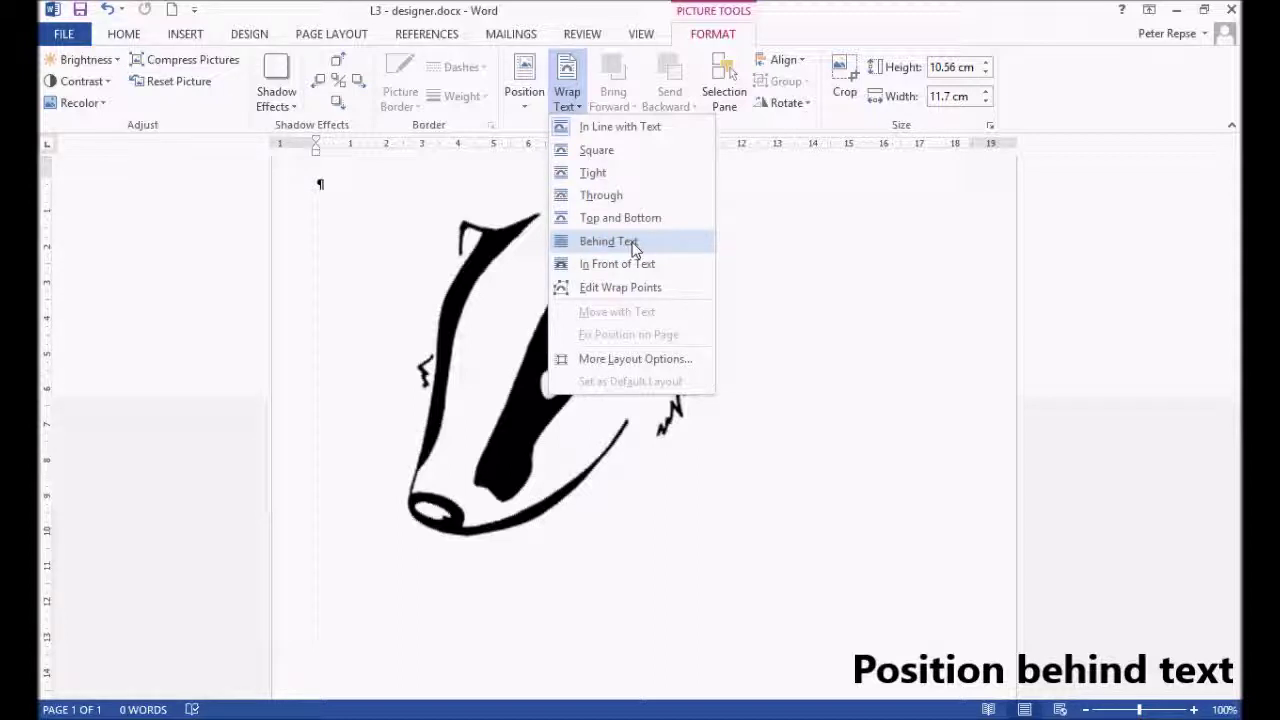
{"action": "left_click", "coordinate": [632, 243]}
{"action": "left_click_drag", "start_coordinate": [602, 360], "coordinate": [718, 435]}
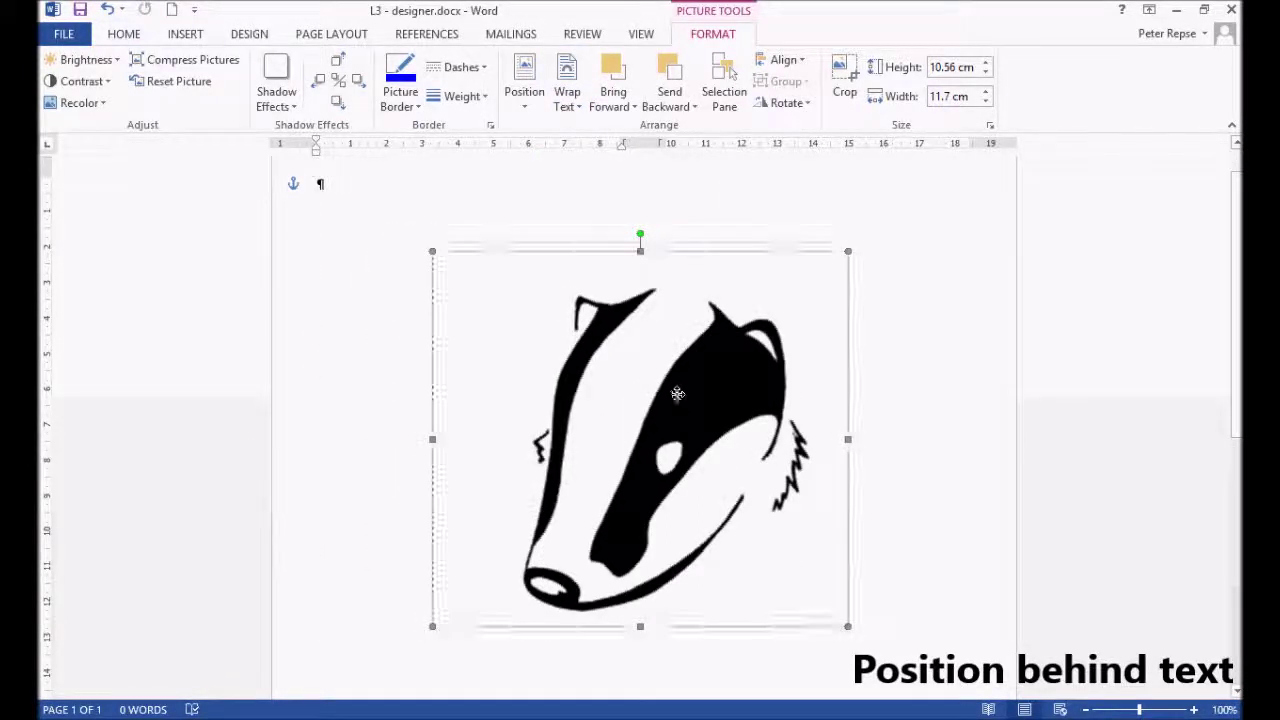
Step: Reposition the badger picture around the centre of the page and deselect it
{"action": "left_click", "coordinate": [1085, 709]}
{"action": "left_click", "coordinate": [1085, 709]}
{"action": "left_click", "coordinate": [1085, 709]}
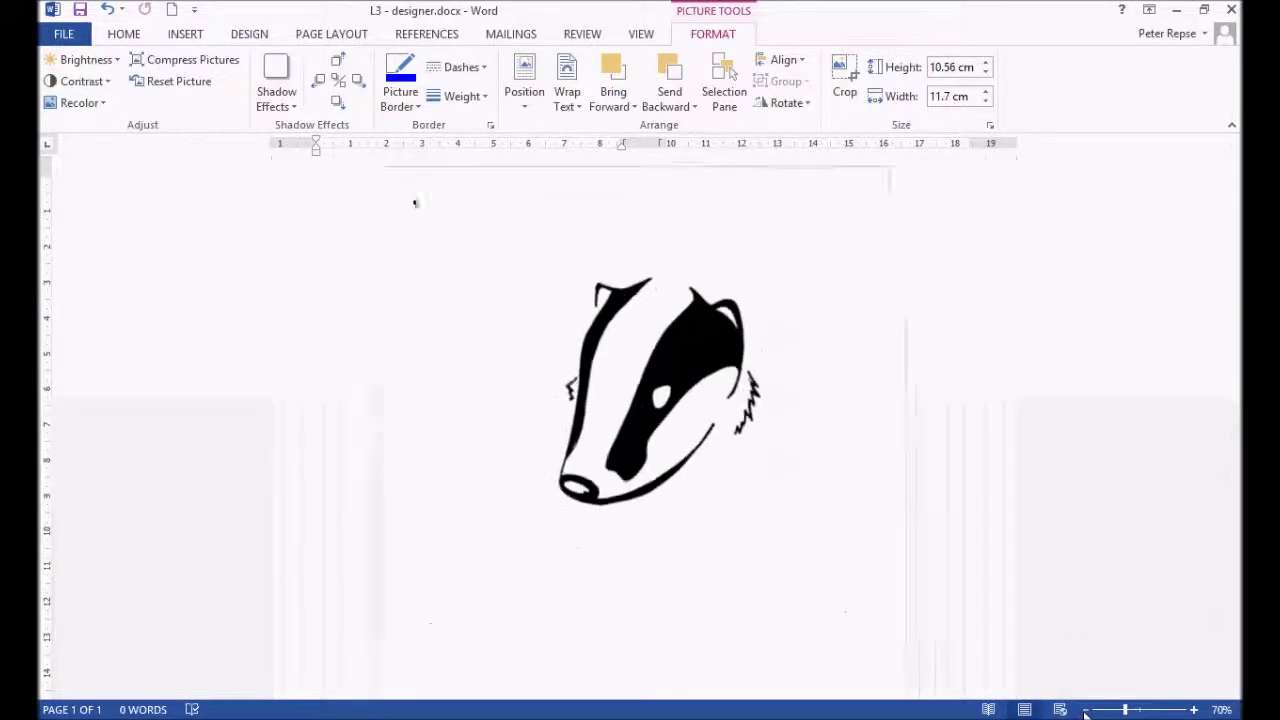
{"action": "left_click", "coordinate": [1085, 709]}
{"action": "left_click", "coordinate": [1085, 709]}
{"action": "left_click", "coordinate": [645, 385]}
{"action": "mouse_move", "coordinate": [645, 385]}
{"action": "left_mouse_down"}
{"action": "mouse_move", "coordinate": [646, 409]}
{"action": "mouse_move", "coordinate": [636, 405]}
{"action": "left_mouse_up"}
{"action": "left_click", "coordinate": [873, 376]}
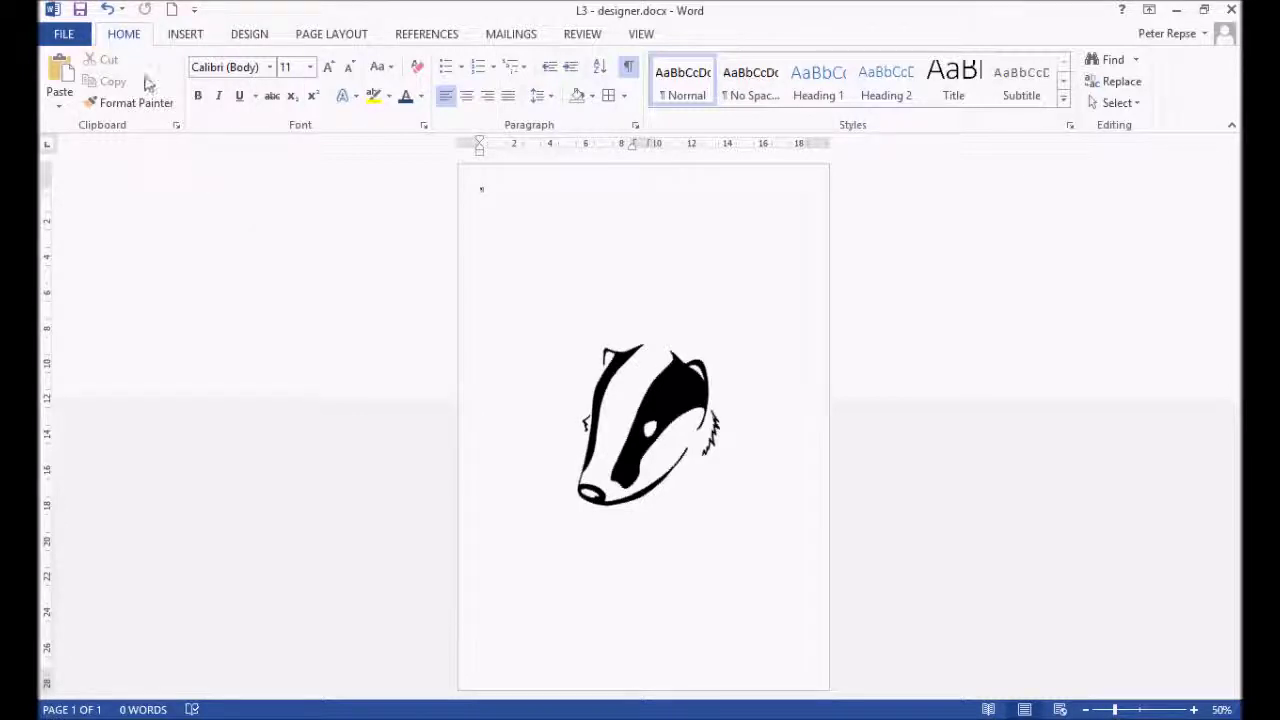
Step: Insert a "No" symbol shape about 17.67 cm in diameter and centre it over the badger
{"action": "left_click", "coordinate": [184, 38]}
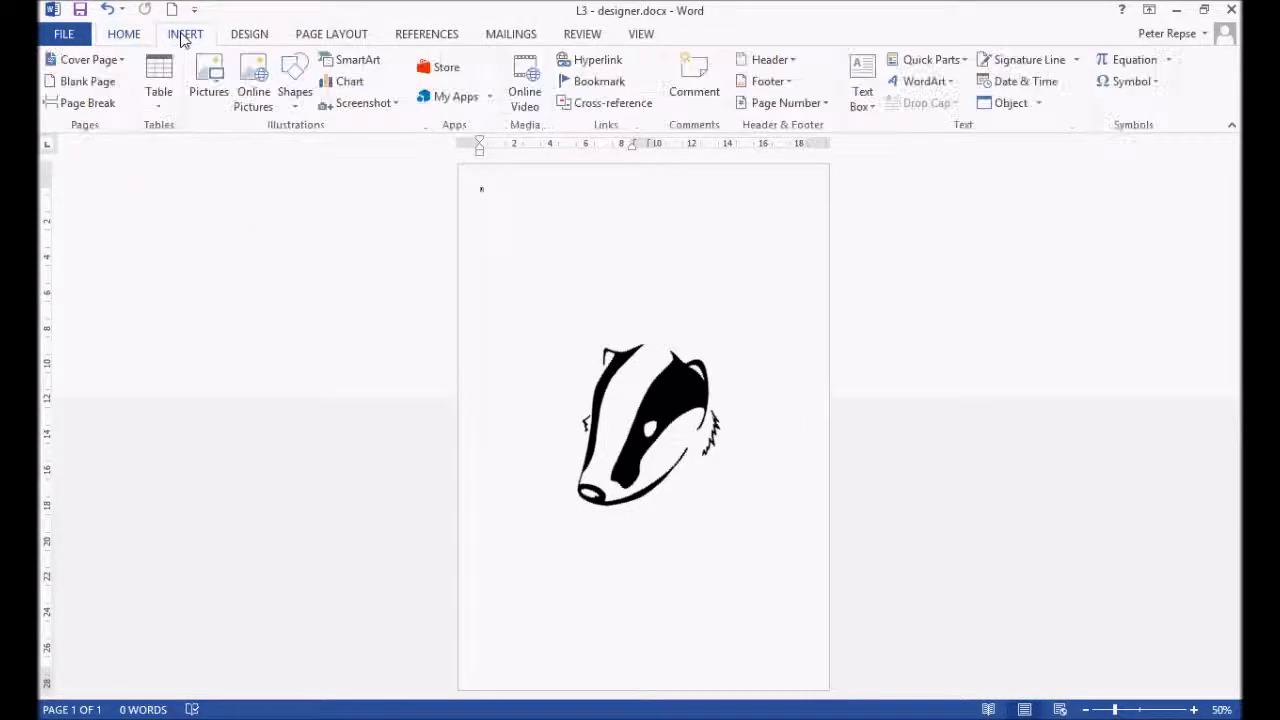
{"action": "left_click", "coordinate": [295, 88]}
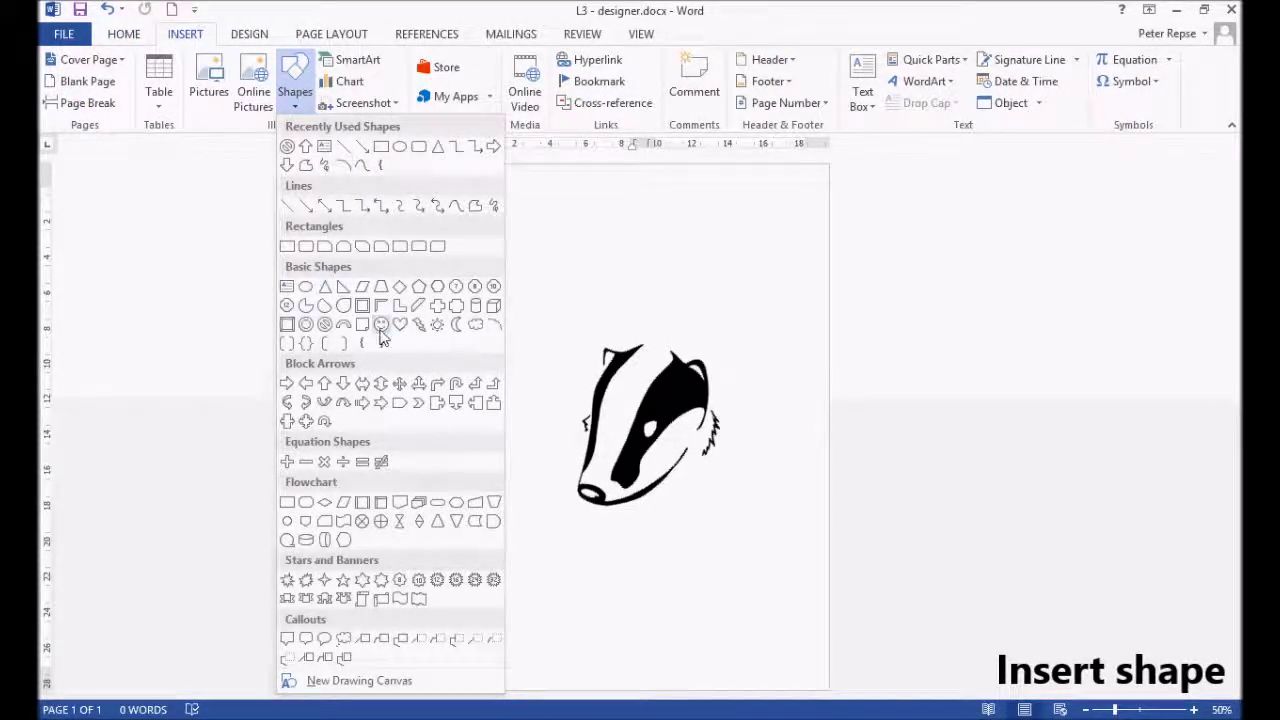
{"action": "left_click", "coordinate": [325, 326]}
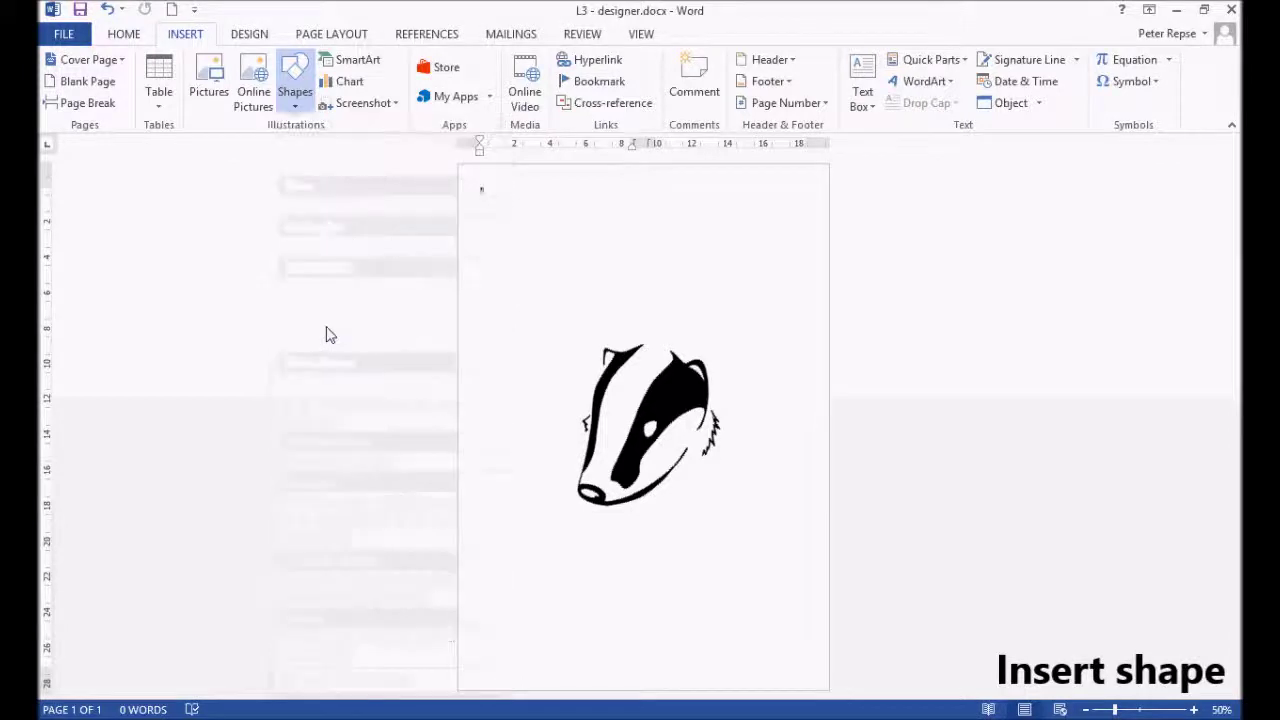
{"action": "mouse_move", "coordinate": [487, 277]}
{"action": "left_mouse_down"}
{"action": "mouse_move", "coordinate": [565, 388]}
{"action": "mouse_move", "coordinate": [683, 484]}
{"action": "mouse_move", "coordinate": [754, 574]}
{"action": "mouse_move", "coordinate": [680, 523]}
{"action": "mouse_move", "coordinate": [580, 554]}
{"action": "mouse_move", "coordinate": [589, 577]}
{"action": "mouse_move", "coordinate": [809, 571]}
{"action": "mouse_move", "coordinate": [626, 586]}
{"action": "mouse_move", "coordinate": [766, 636]}
{"action": "mouse_move", "coordinate": [722, 584]}
{"action": "mouse_move", "coordinate": [742, 591]}
{"action": "left_mouse_up"}
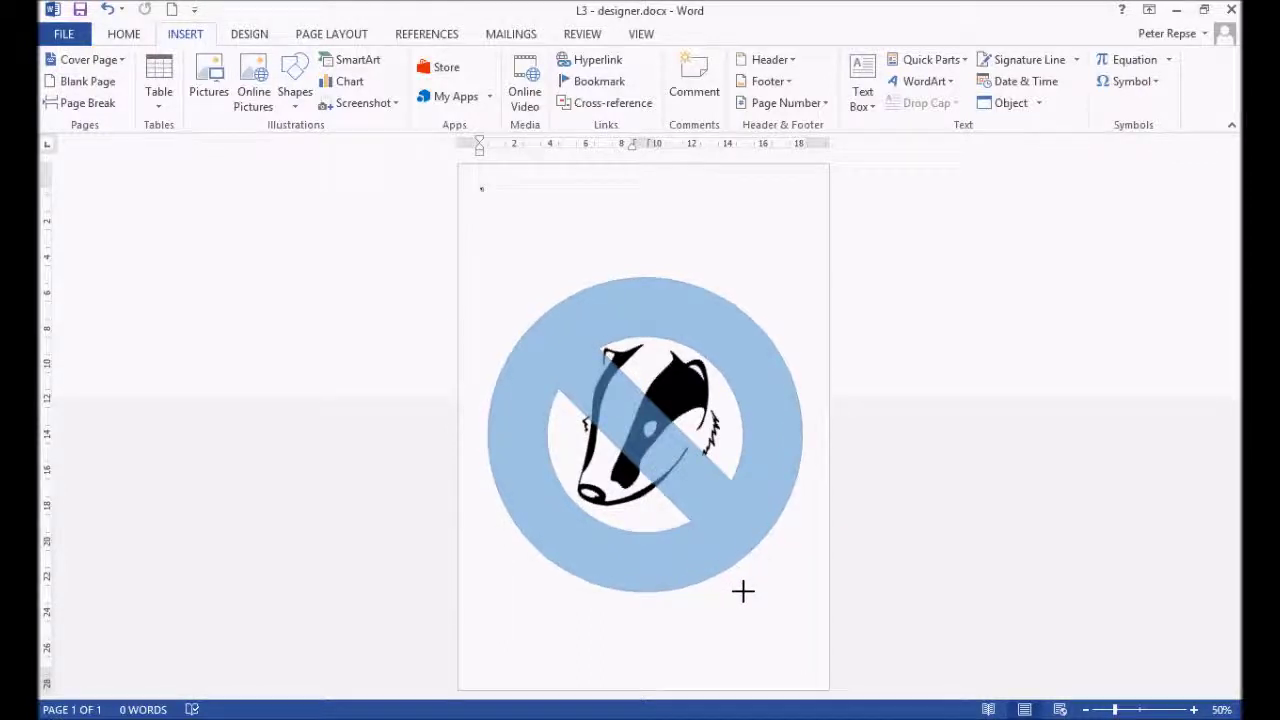
{"action": "left_click_drag", "start_coordinate": [704, 311], "coordinate": [700, 306]}
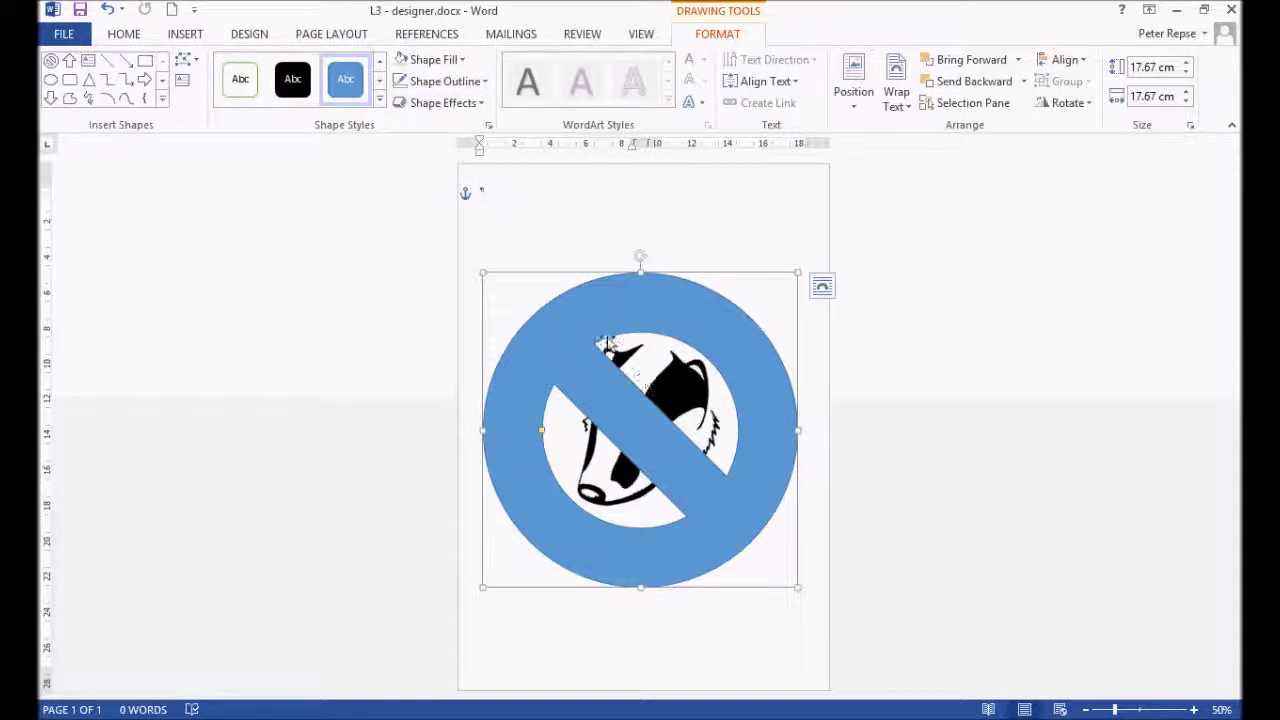
Step: Set the fill transparency of the "No" symbol to 50%
{"action": "right_click", "coordinate": [641, 291]}
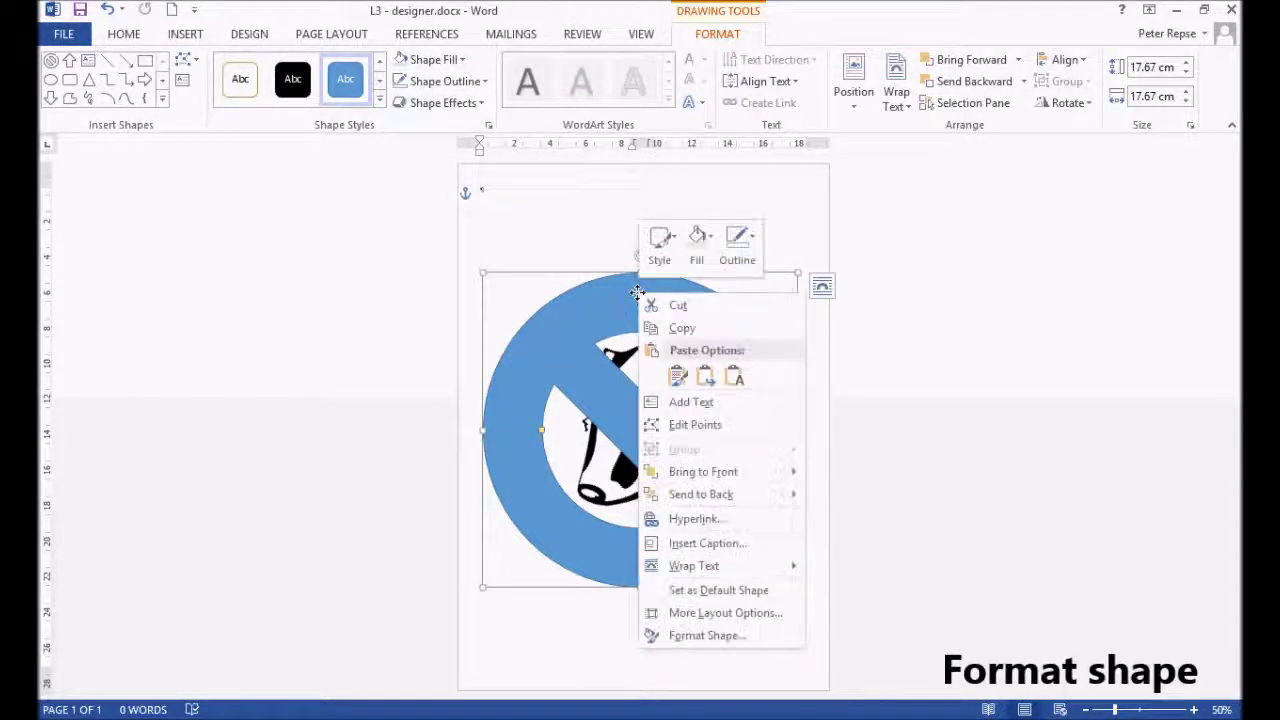
{"action": "left_click", "coordinate": [707, 636]}
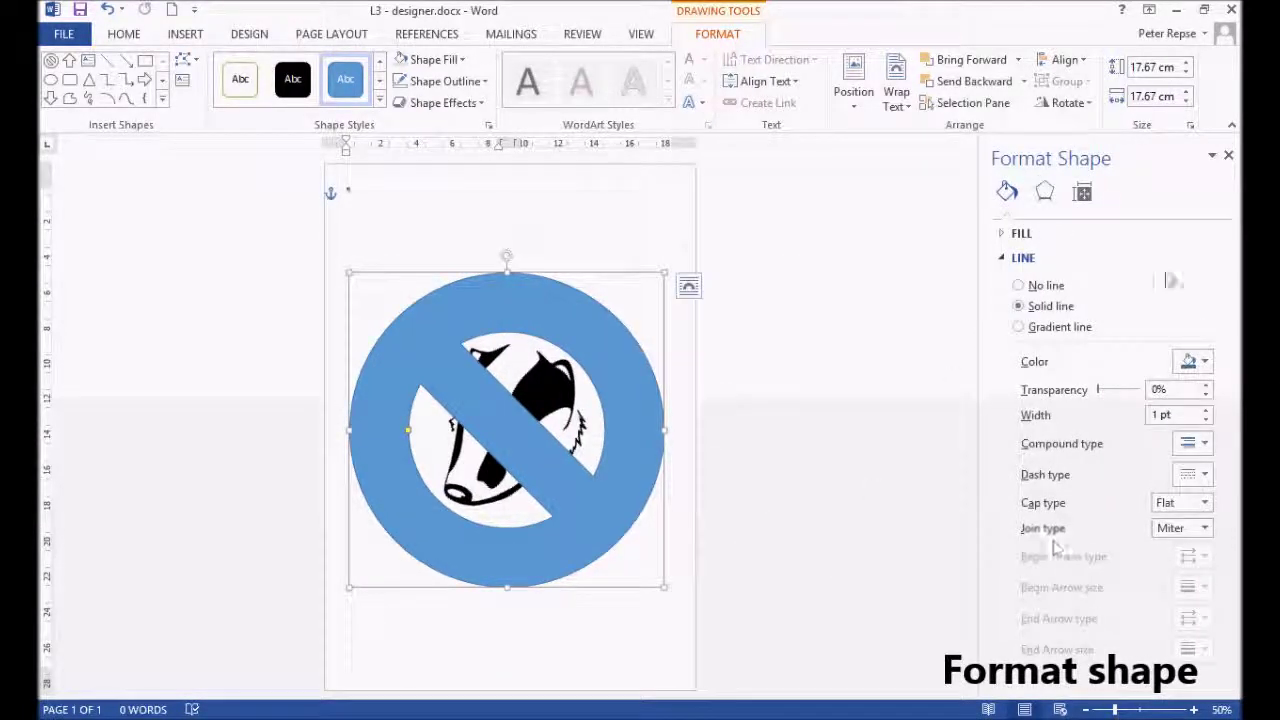
{"action": "left_click", "coordinate": [1002, 257]}
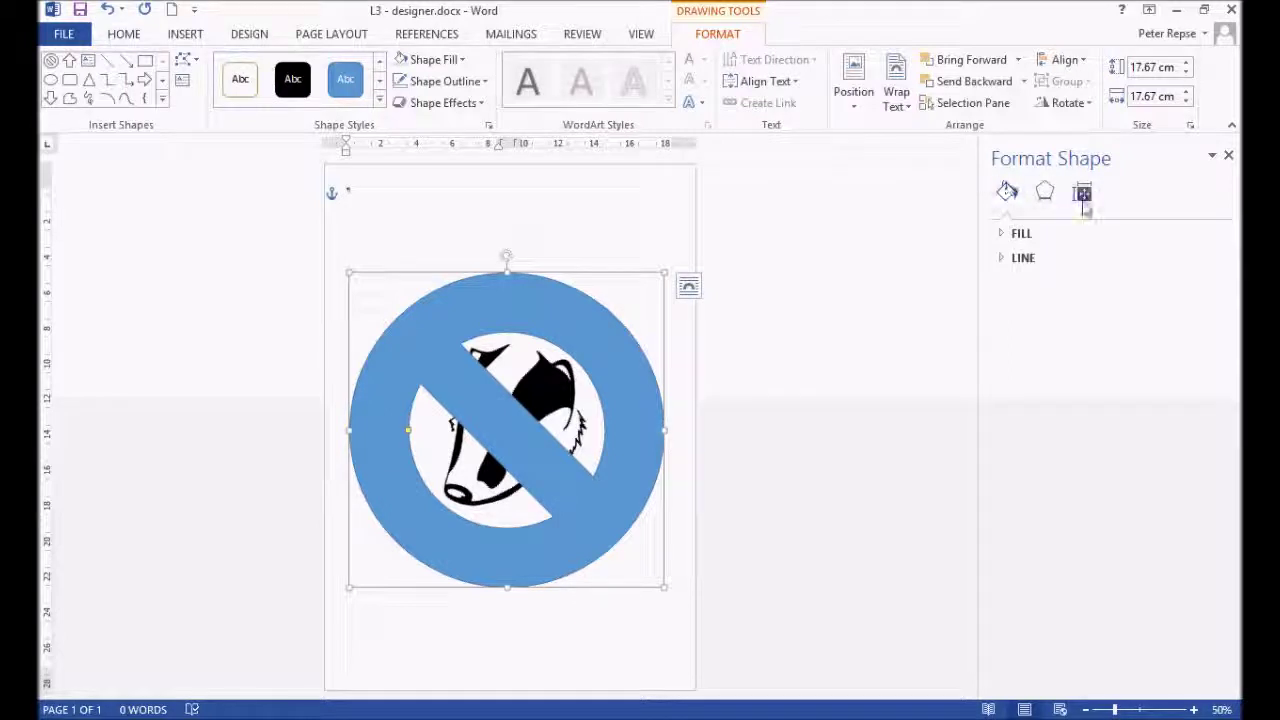
{"action": "left_click", "coordinate": [1042, 191]}
{"action": "left_click", "coordinate": [1004, 193]}
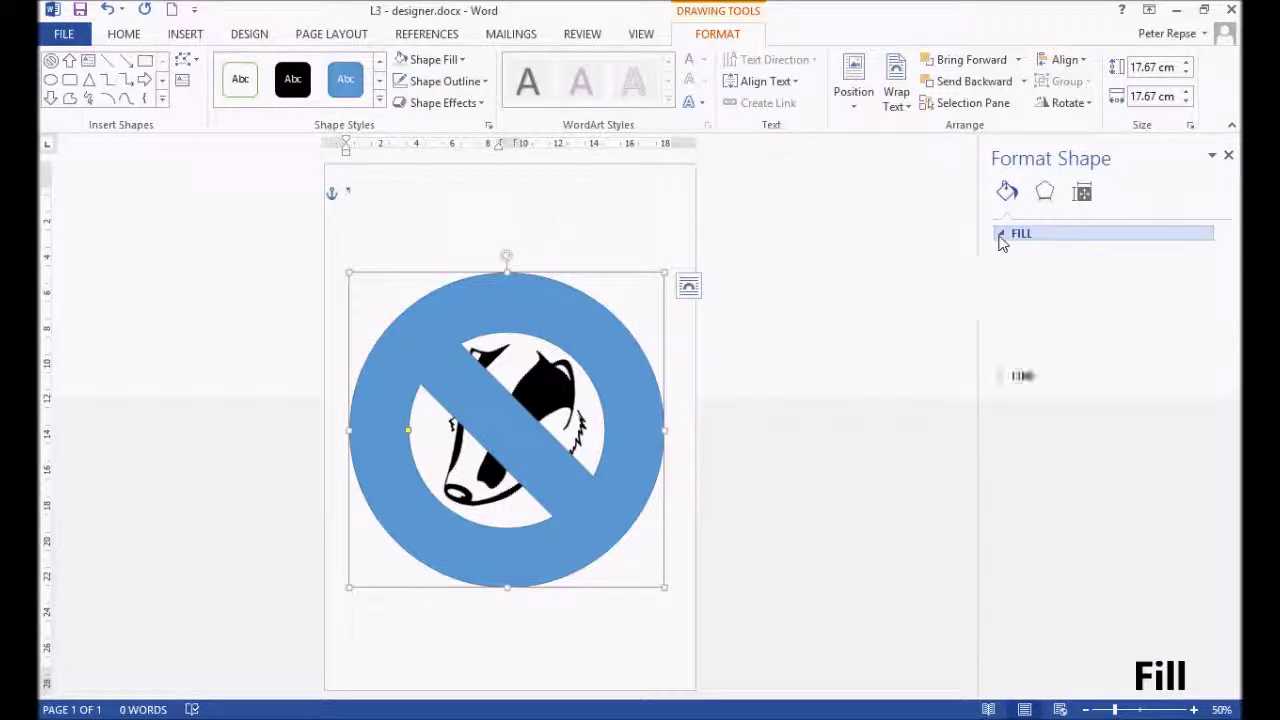
{"action": "left_click", "coordinate": [1001, 234]}
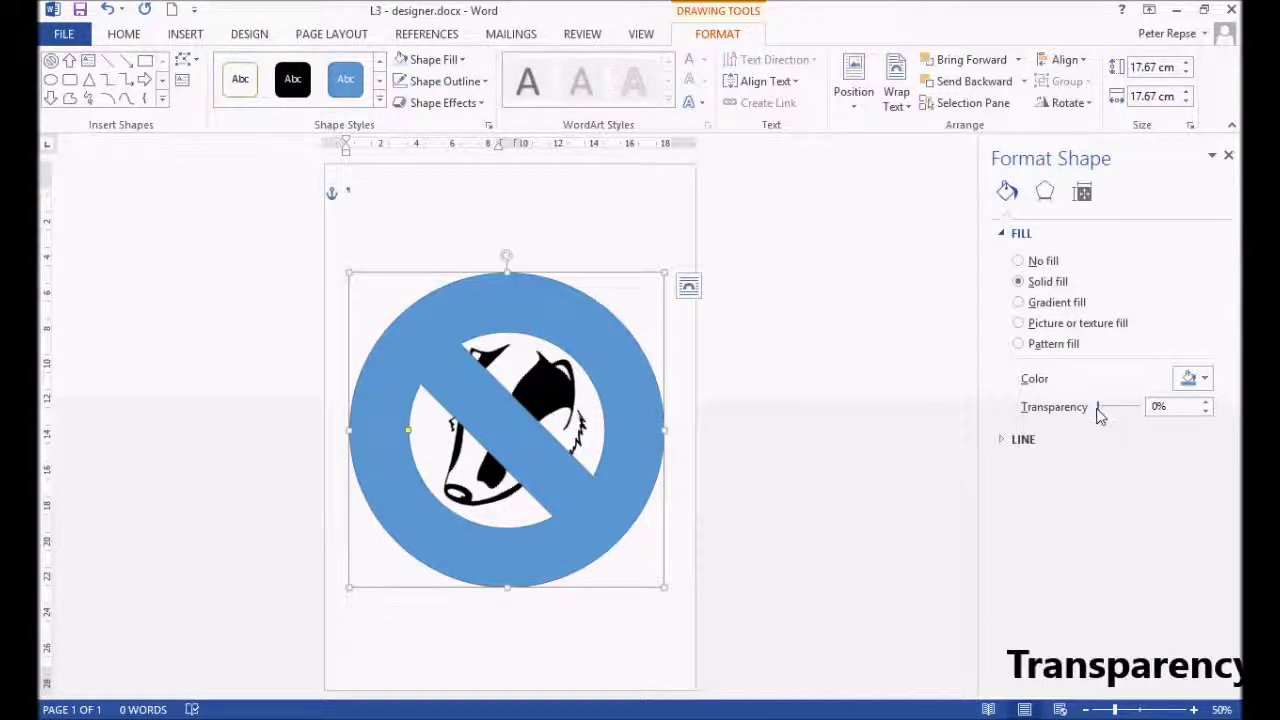
{"action": "left_click_drag", "start_coordinate": [1100, 415], "coordinate": [1119, 416]}
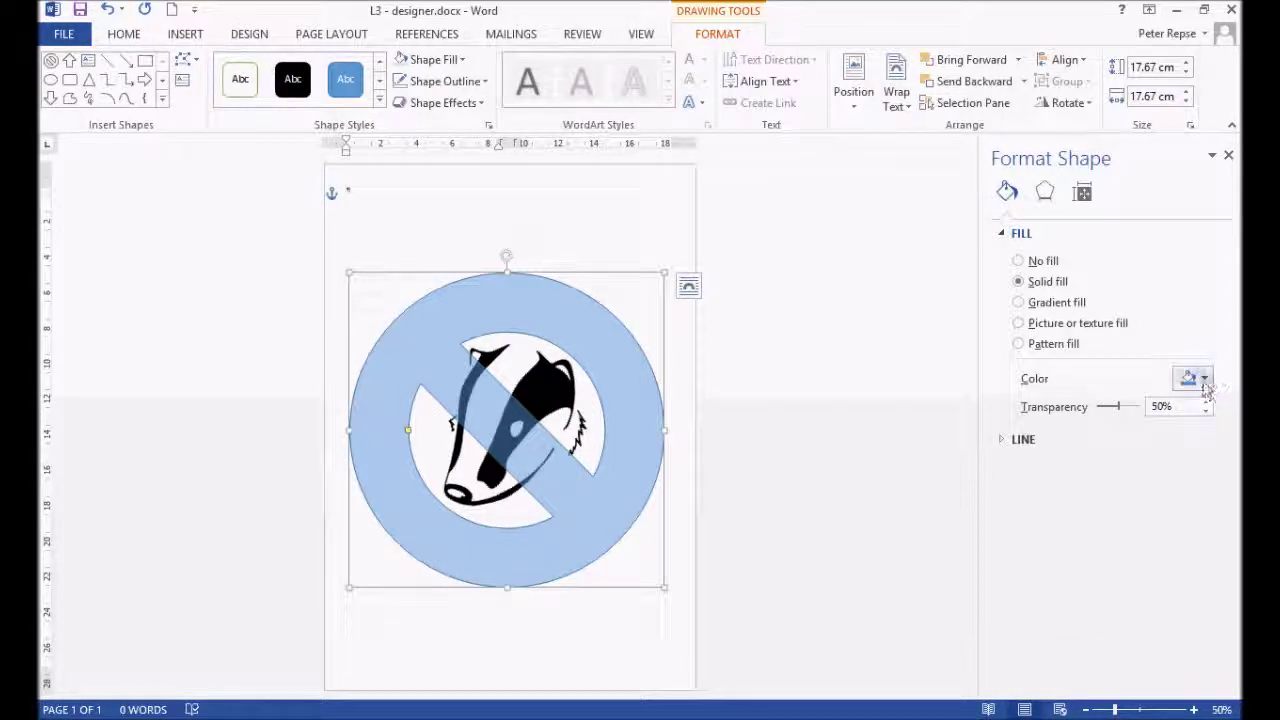
Step: Change the "No" symbol's fill colour to standard red and deselect the shape
{"action": "left_click", "coordinate": [1205, 380]}
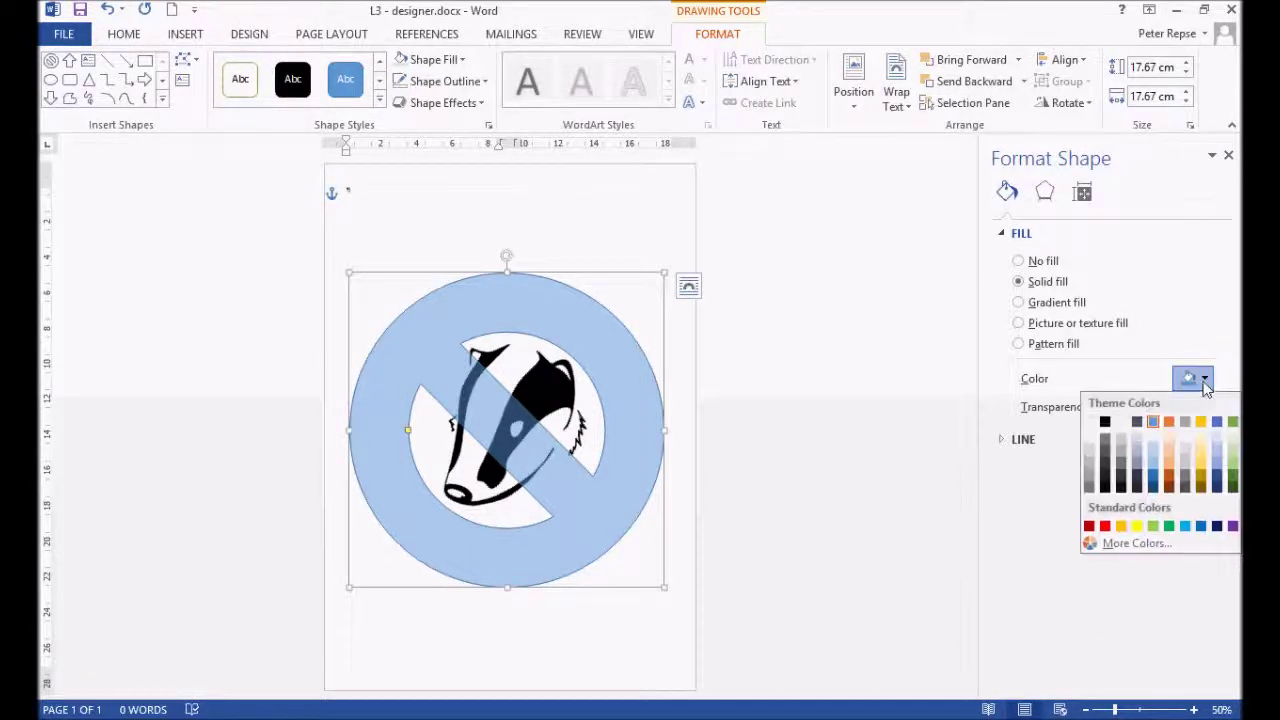
{"action": "left_click", "coordinate": [1104, 528]}
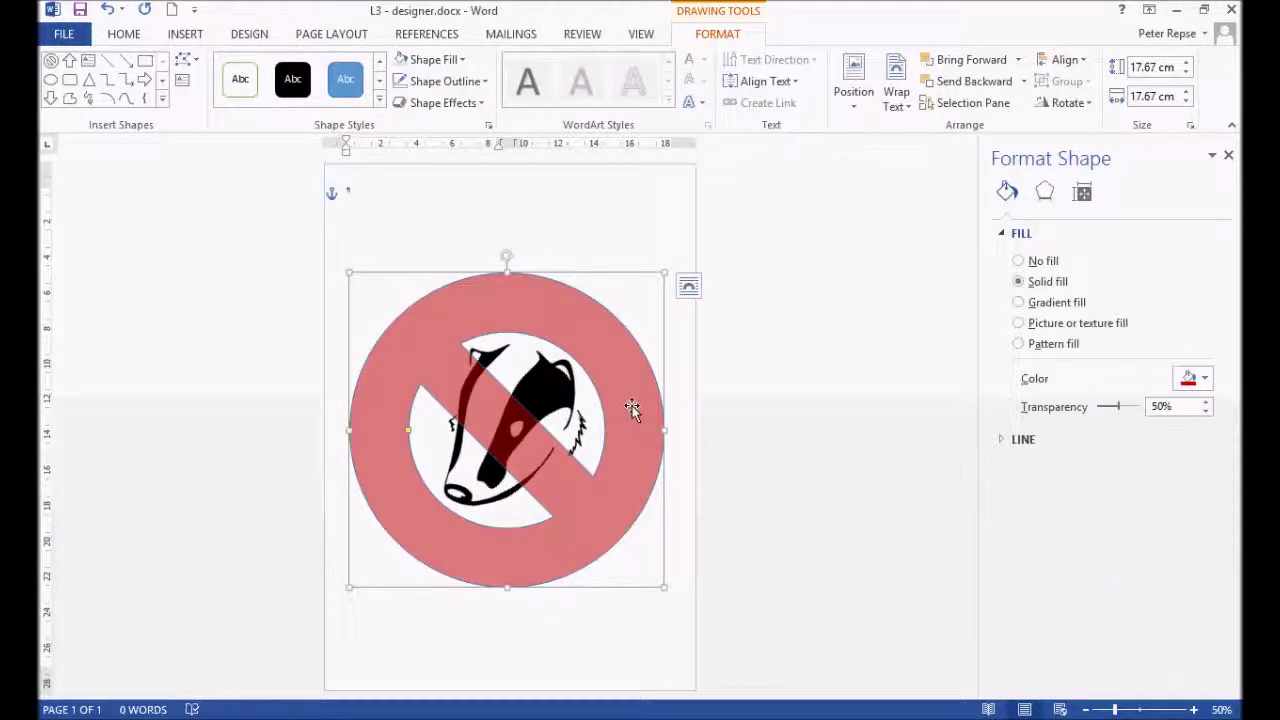
{"action": "left_click", "coordinate": [635, 375]}
{"action": "left_click", "coordinate": [627, 353]}
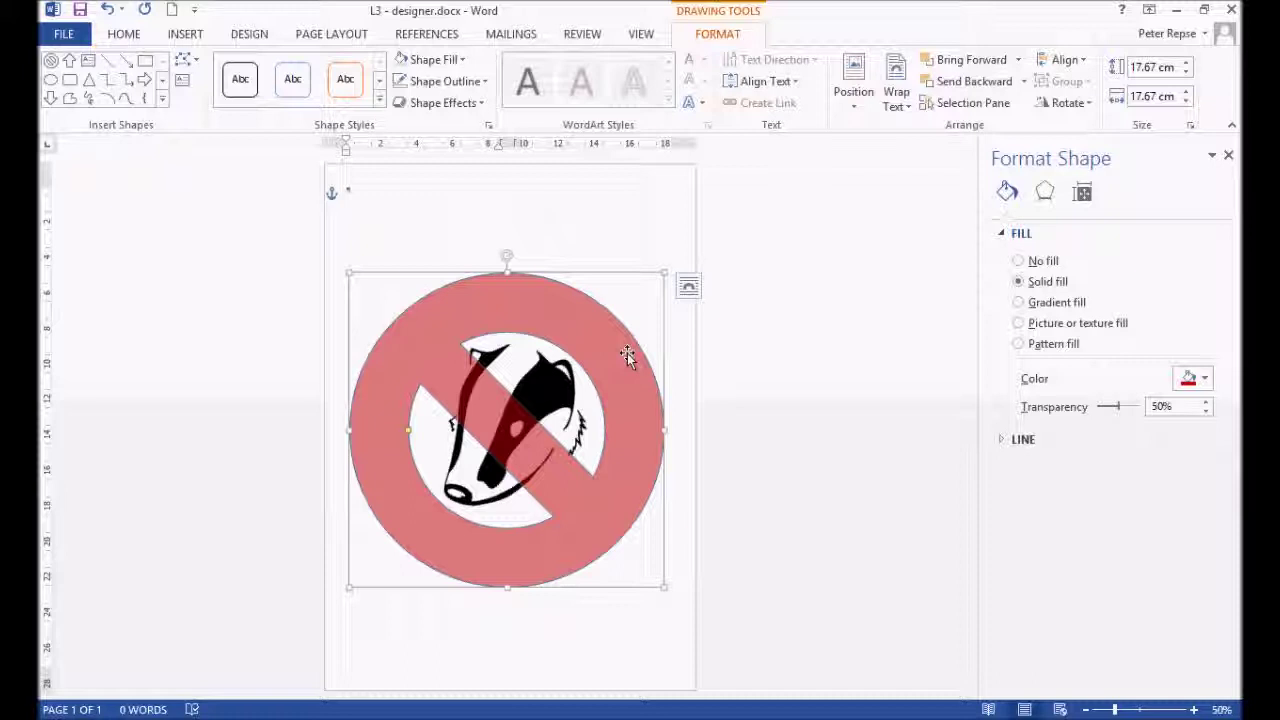
{"action": "left_click", "coordinate": [806, 354]}
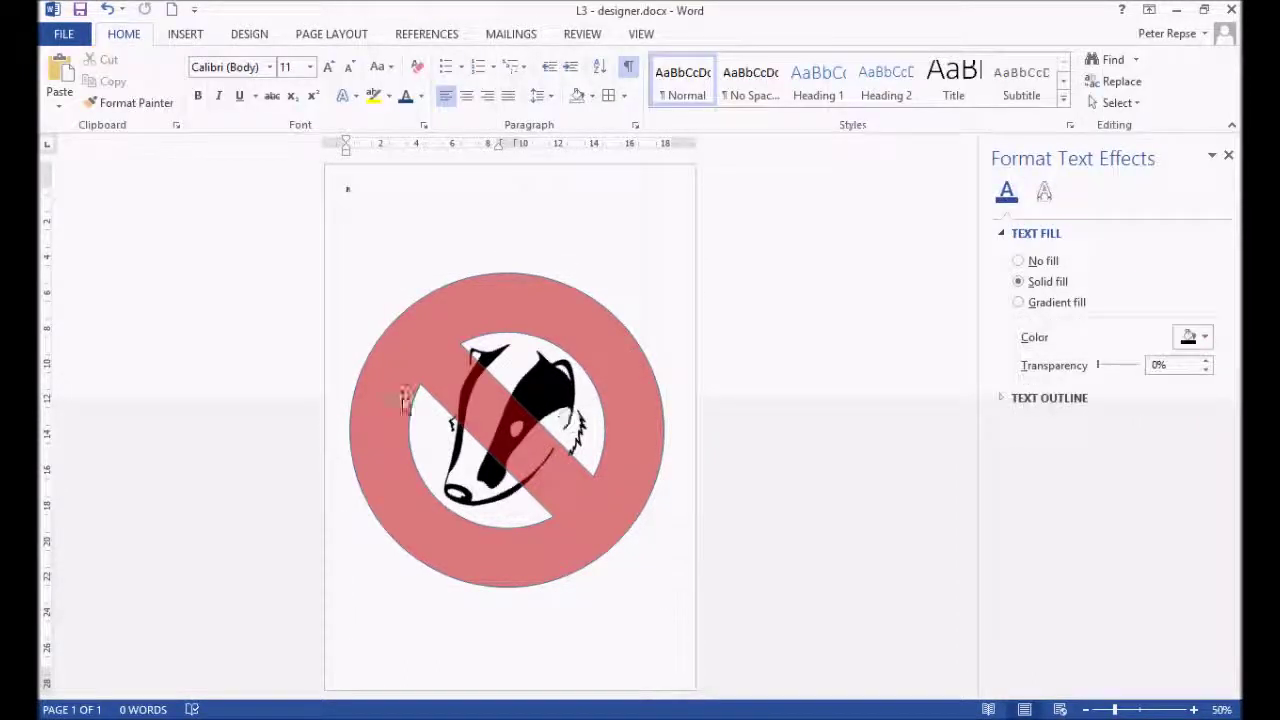
Step: Remove the outline from the red "No" symbol
{"action": "left_click", "coordinate": [562, 290]}
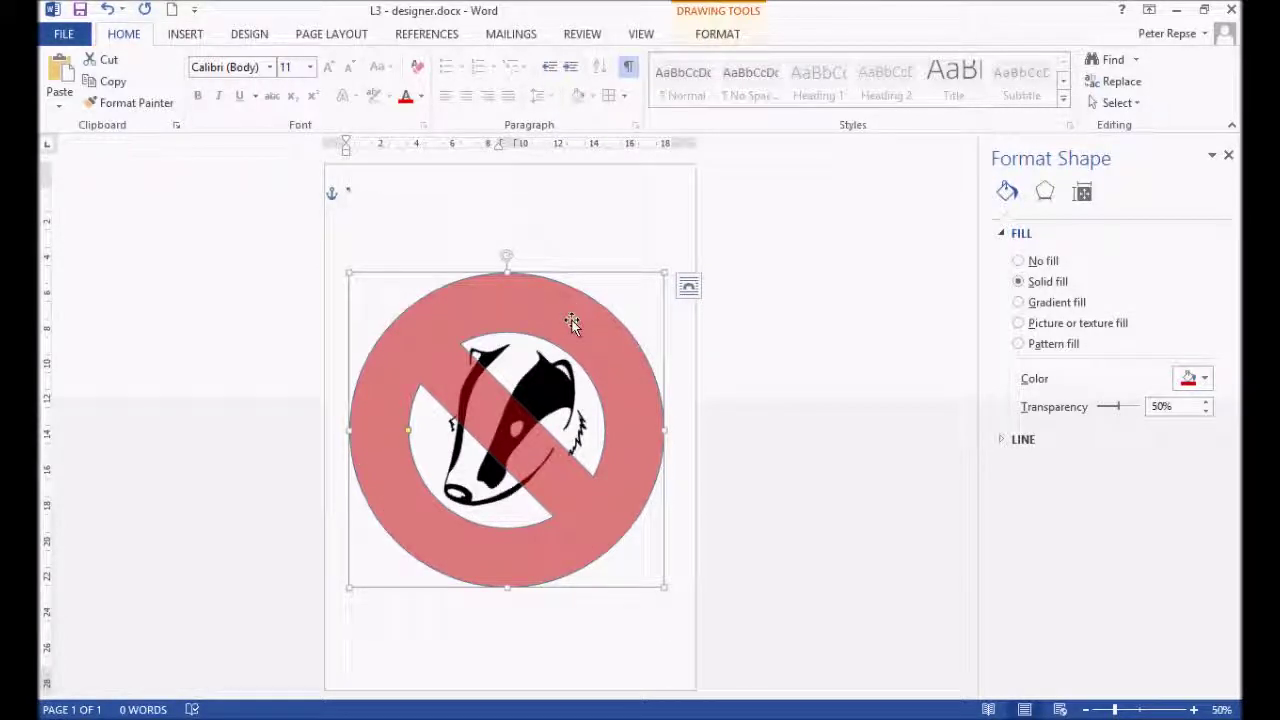
{"action": "left_click", "coordinate": [717, 33]}
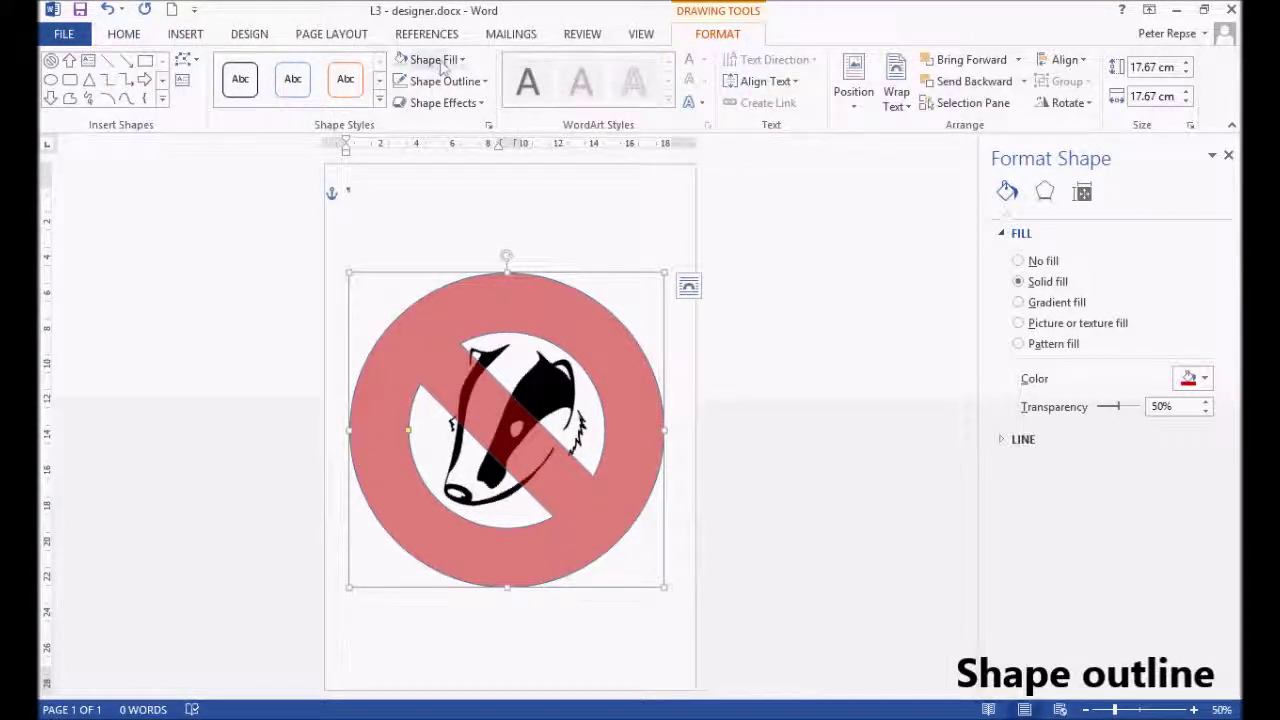
{"action": "left_click", "coordinate": [484, 82]}
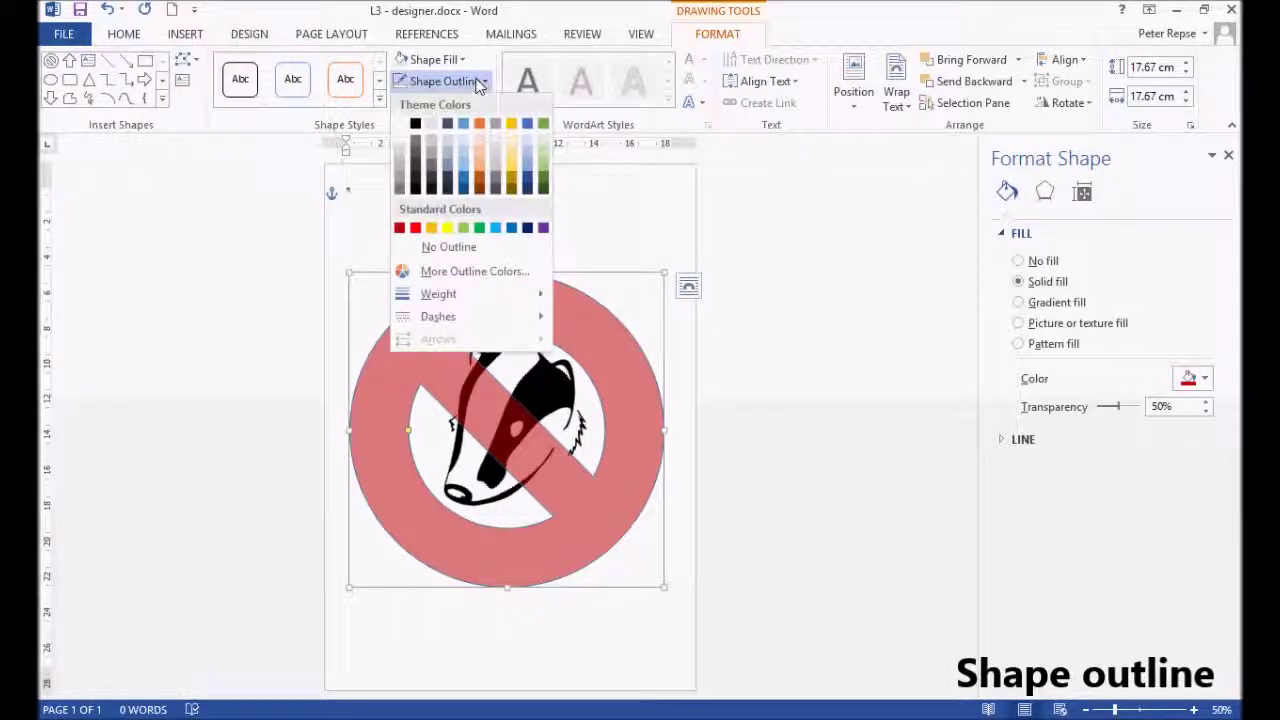
{"action": "left_click", "coordinate": [460, 250]}
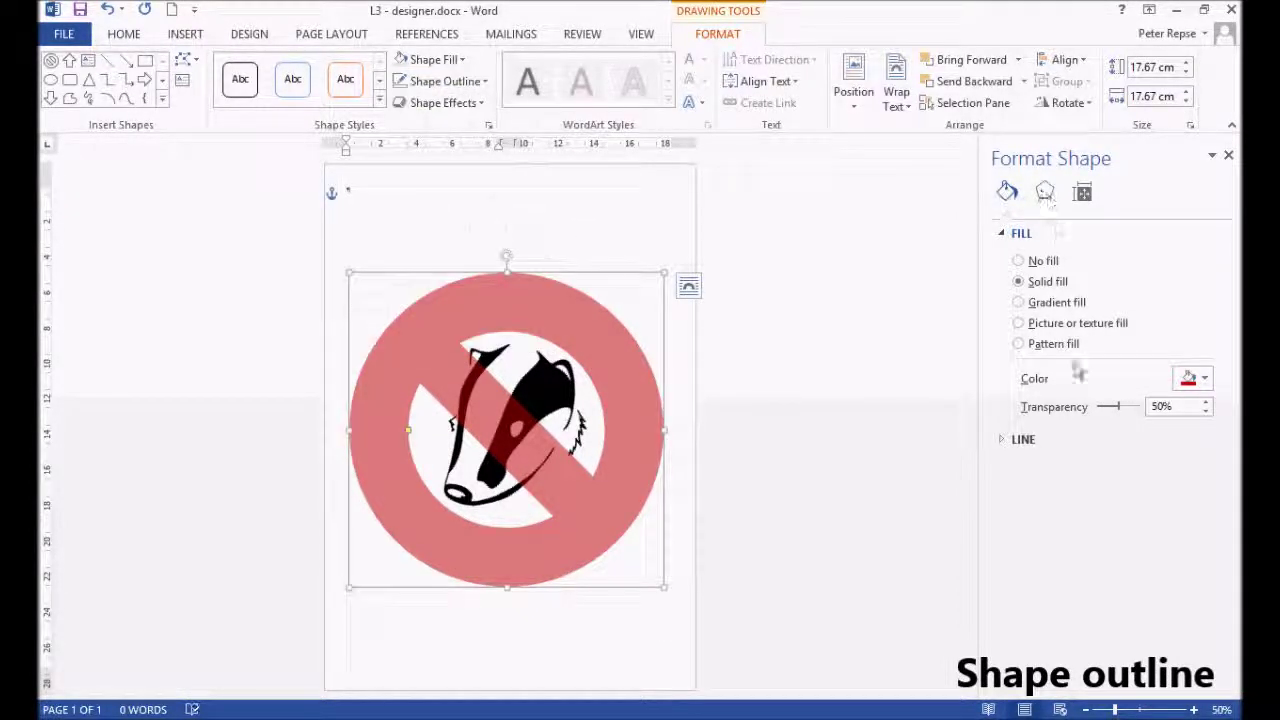
{"action": "left_click", "coordinate": [1008, 440]}
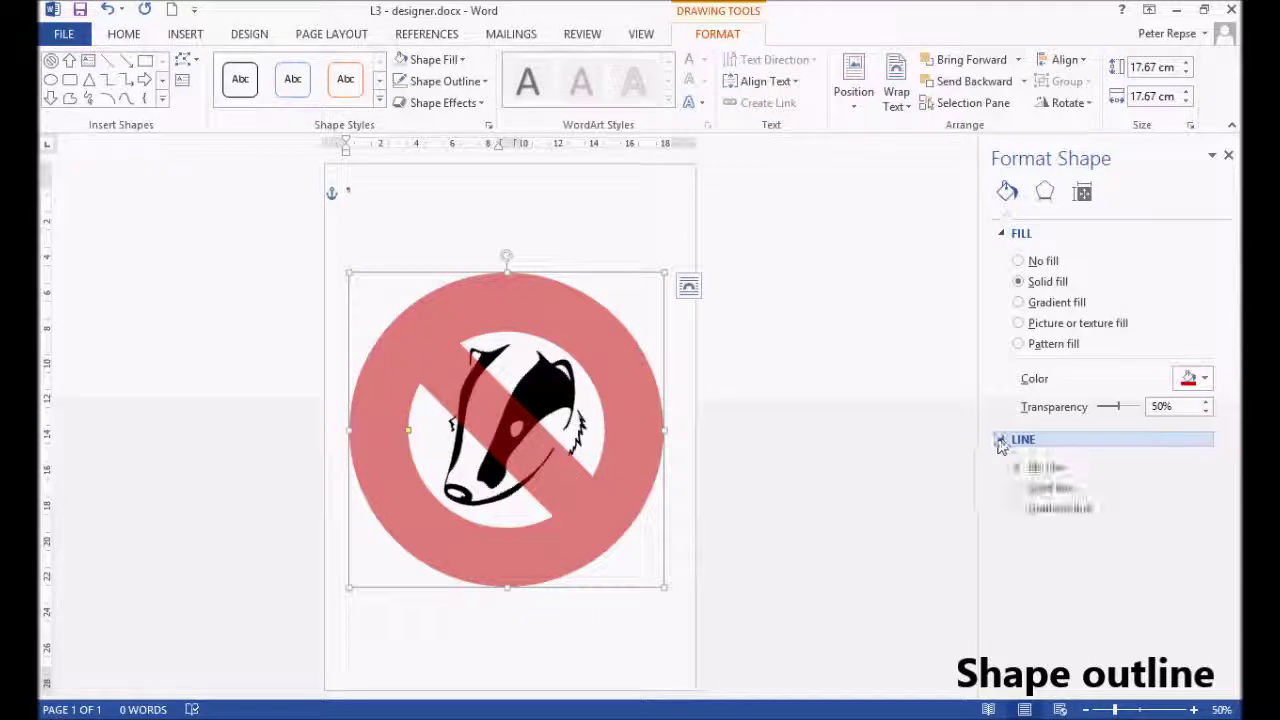
Step: Try an 84 pt glow on the "No" symbol and reset the glow size to 0 pt
{"action": "left_click", "coordinate": [1044, 192]}
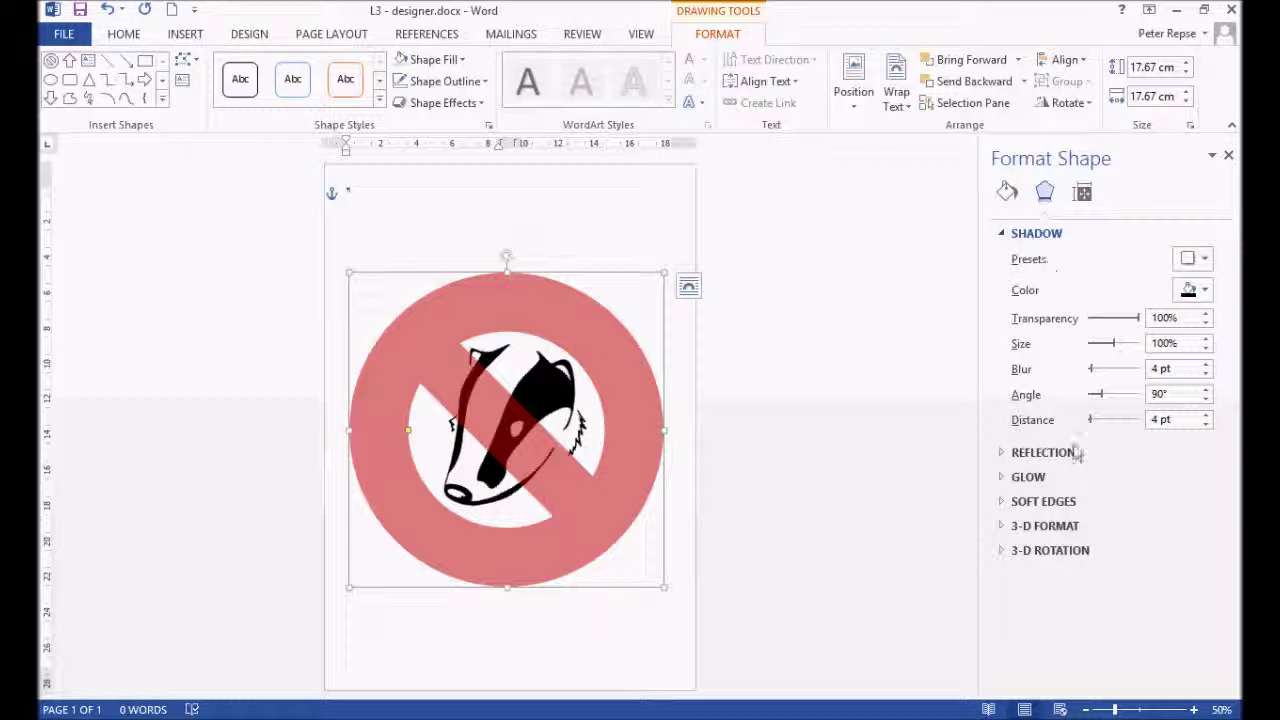
{"action": "left_click", "coordinate": [1003, 478]}
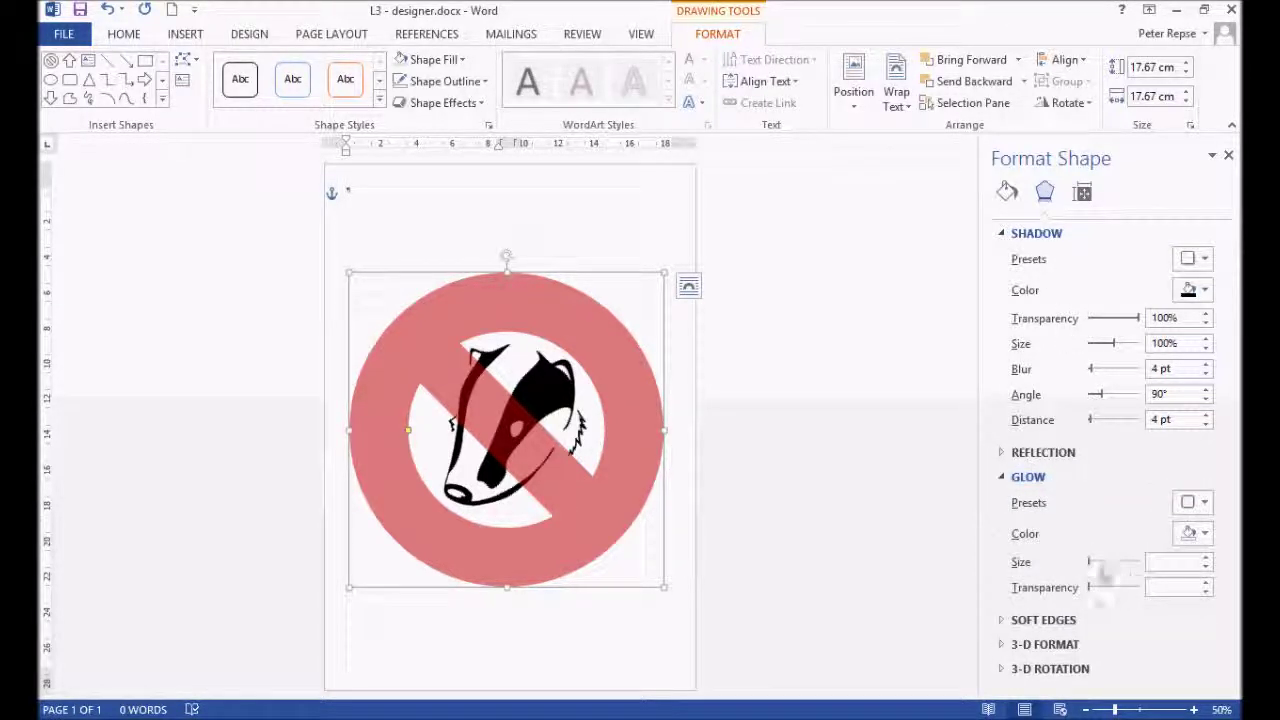
{"action": "left_click_drag", "start_coordinate": [1092, 562], "coordinate": [1120, 565]}
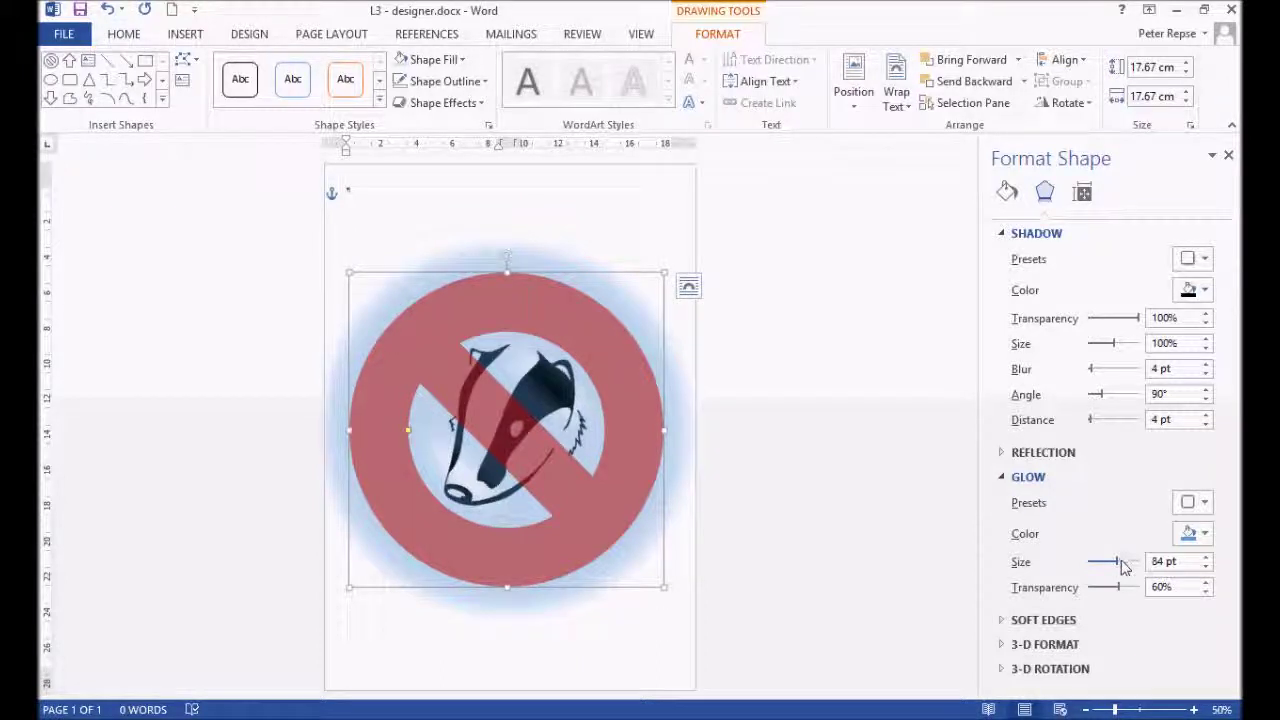
{"action": "left_click_drag", "start_coordinate": [1112, 566], "coordinate": [1046, 578]}
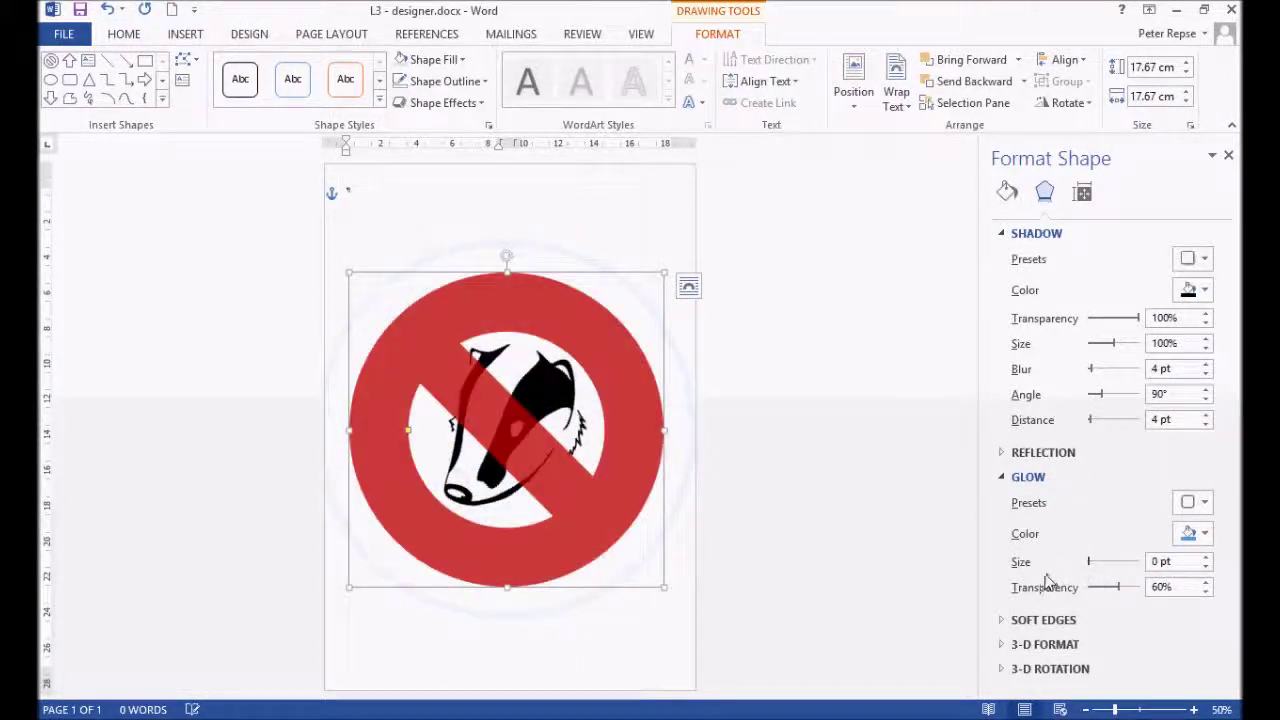
{"action": "left_click", "coordinate": [772, 347]}
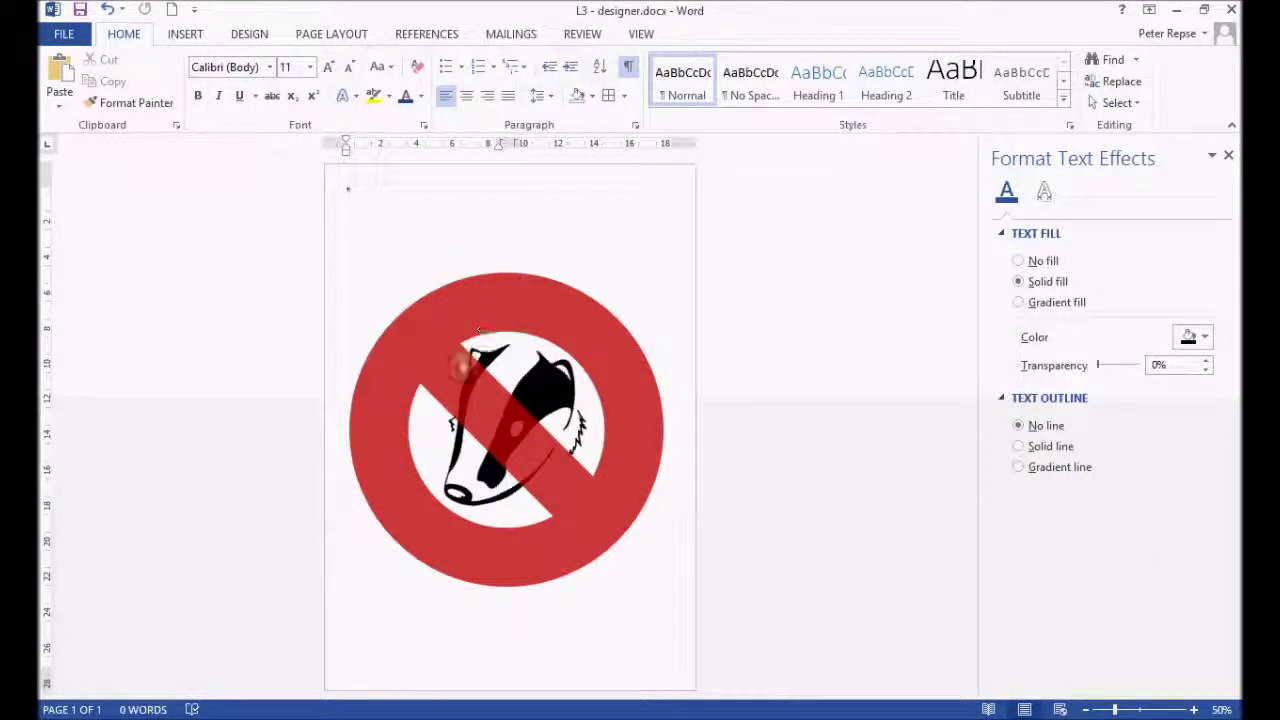
Step: Insert WordArt in the plain black fill style and move it onto the upper band of the red ring
{"action": "left_click", "coordinate": [181, 36]}
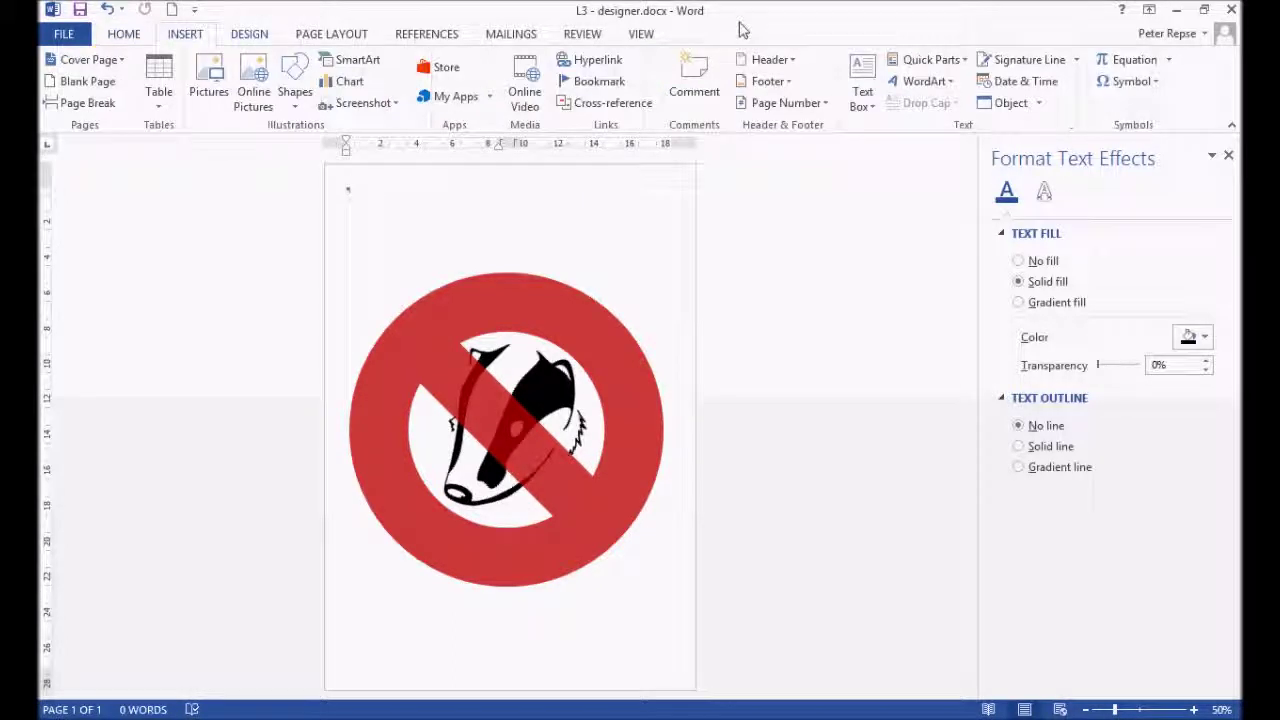
{"action": "left_click", "coordinate": [928, 82]}
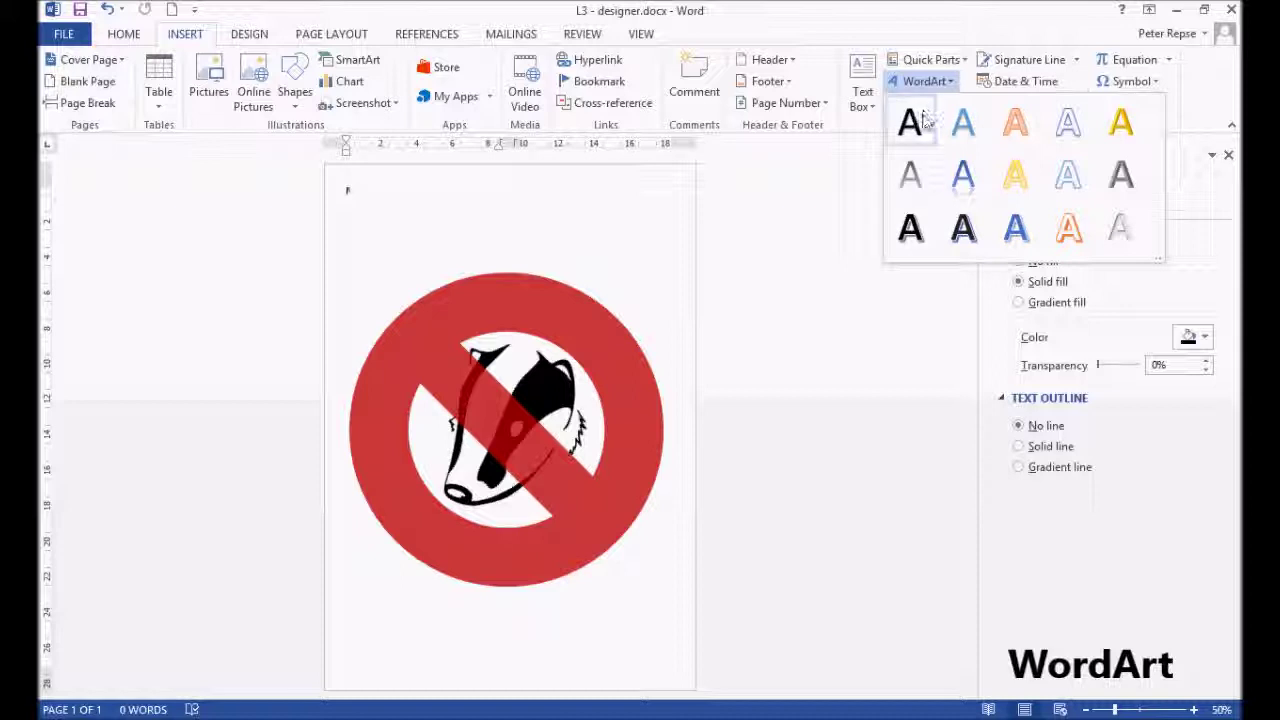
{"action": "left_click", "coordinate": [922, 125]}
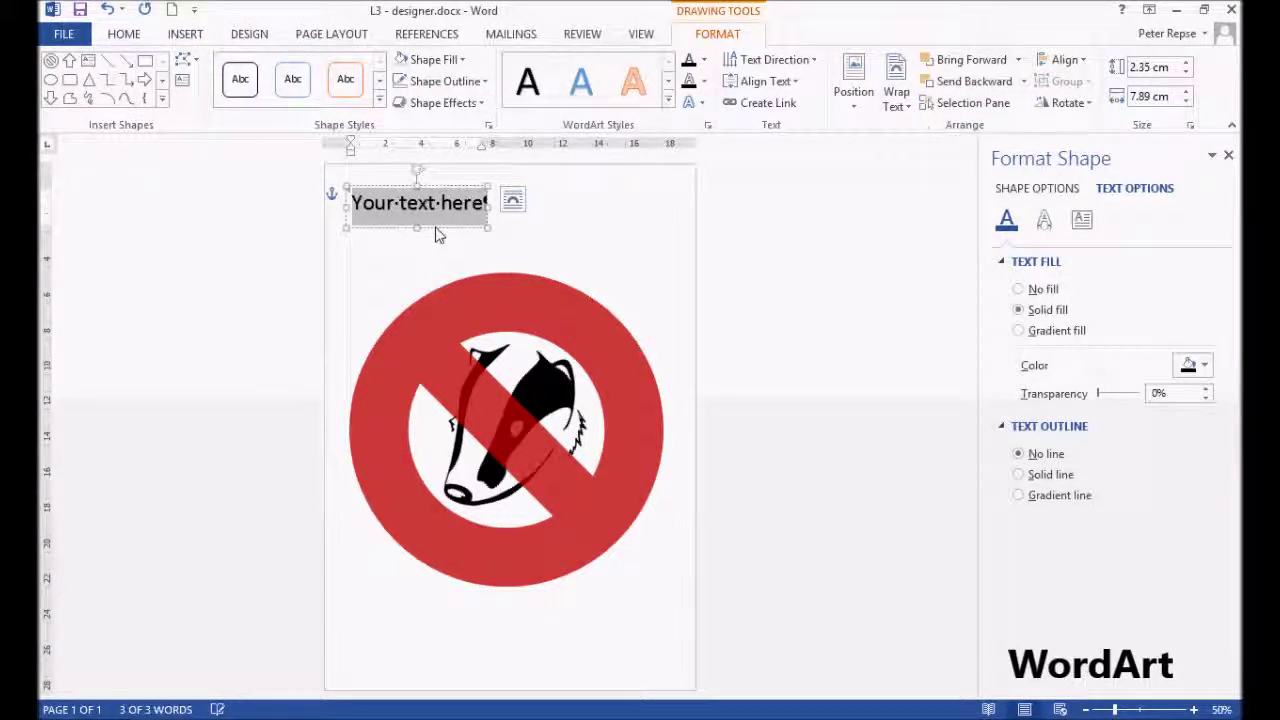
{"action": "left_click_drag", "start_coordinate": [437, 229], "coordinate": [517, 302]}
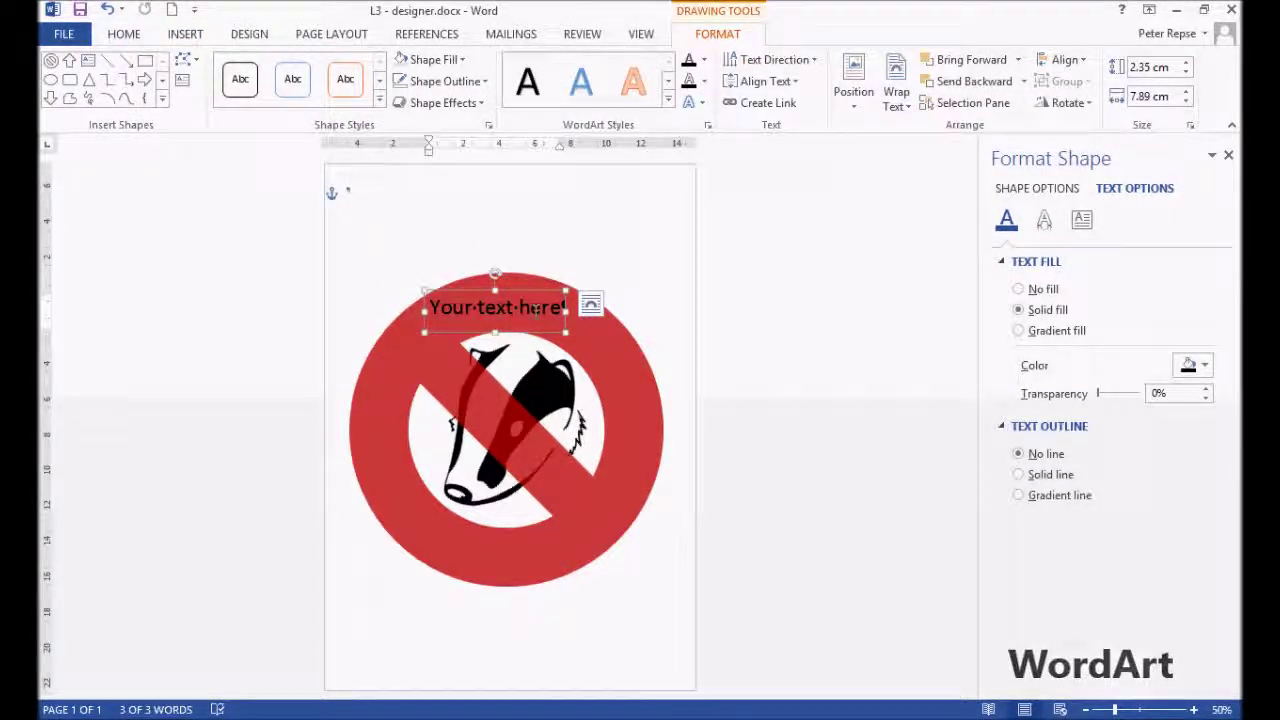
Step: Replace the WordArt placeholder text with "No Honey Badgers" and widen its box to about 12.86 cm so it fits on one line
{"action": "type", "text": "No r"}
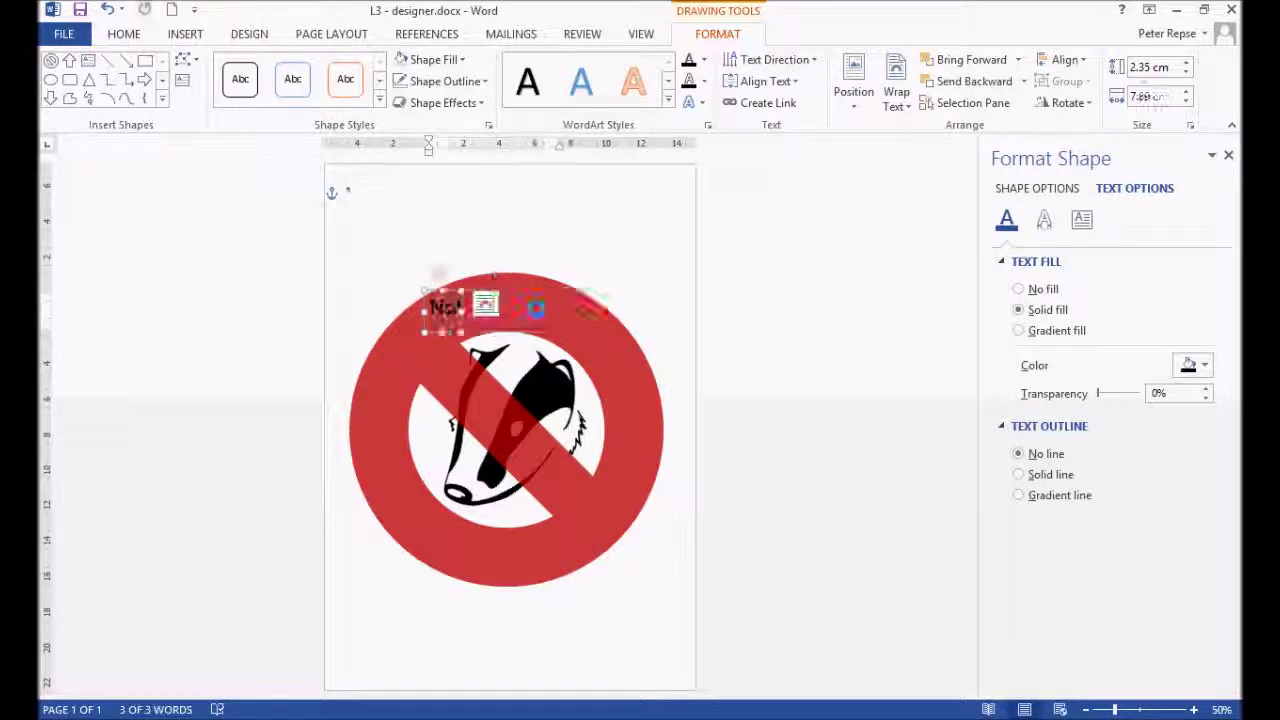
{"action": "type", "text": "oney Badgers"}
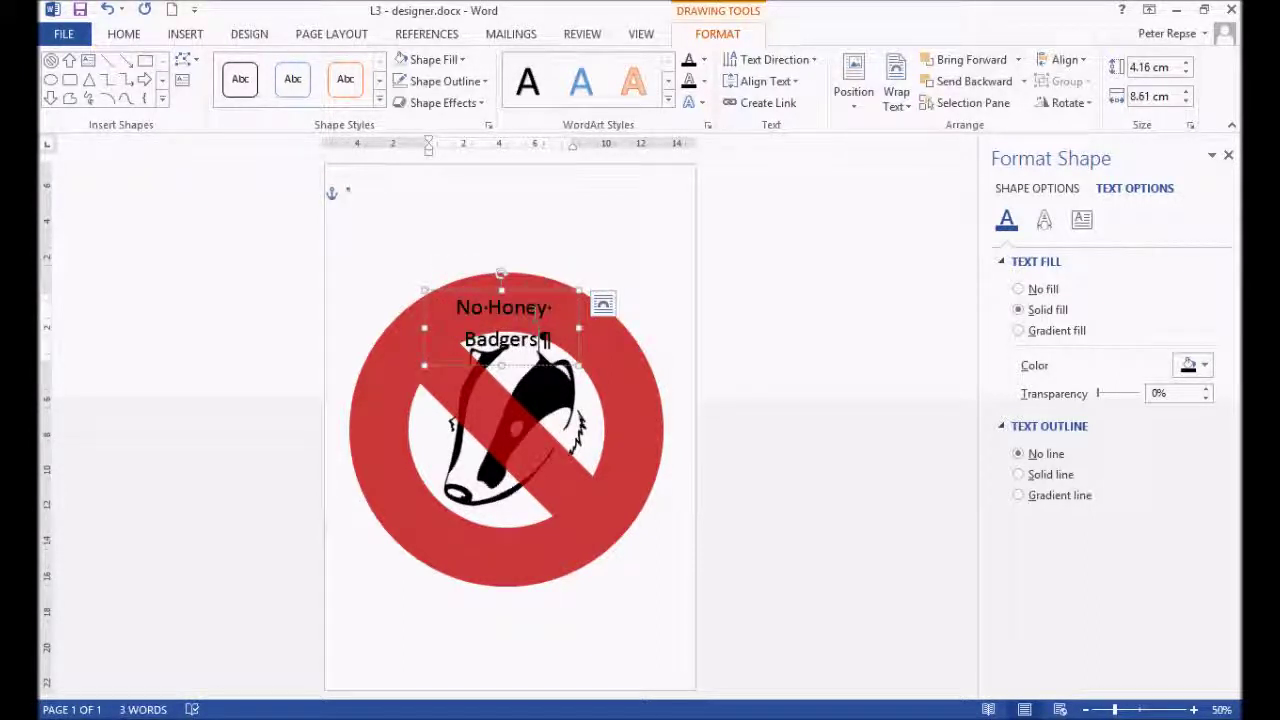
{"action": "left_click_drag", "start_coordinate": [579, 327], "coordinate": [655, 311]}
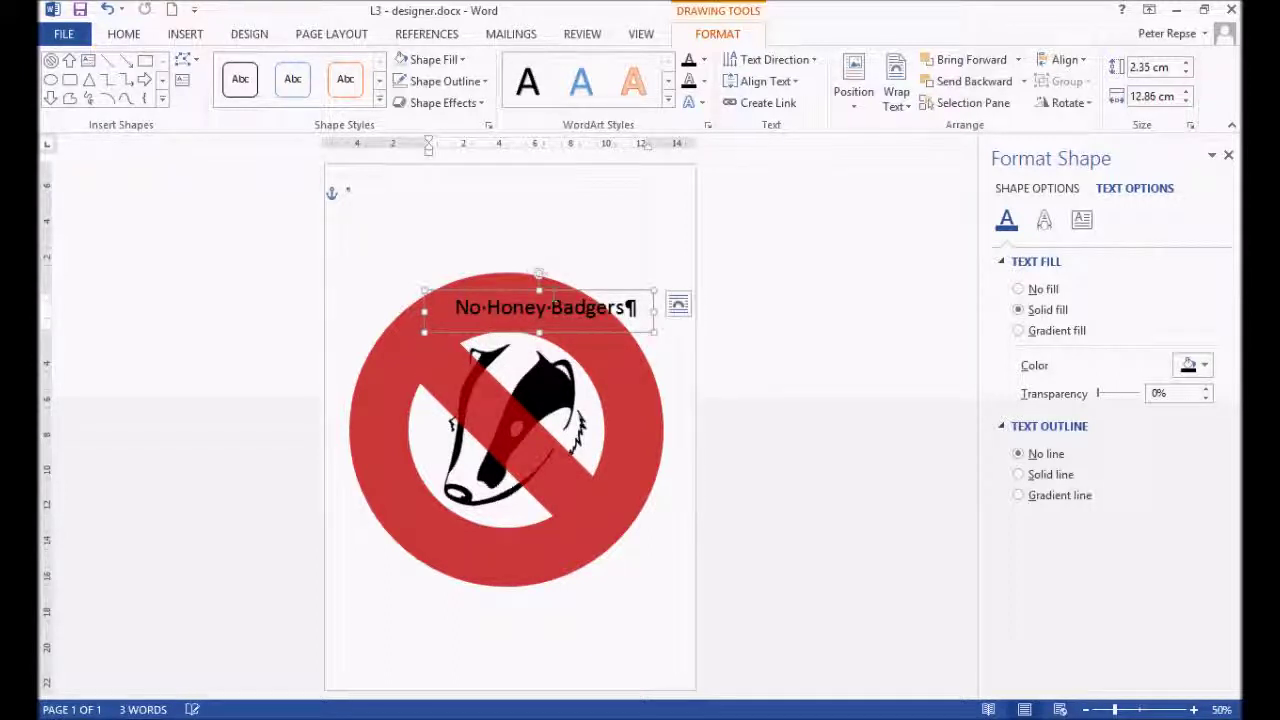
Step: Centre the WordArt on the upper band of the ring and apply the upward-arching Follow Path transform to its text
{"action": "left_click_drag", "start_coordinate": [550, 291], "coordinate": [510, 301]}
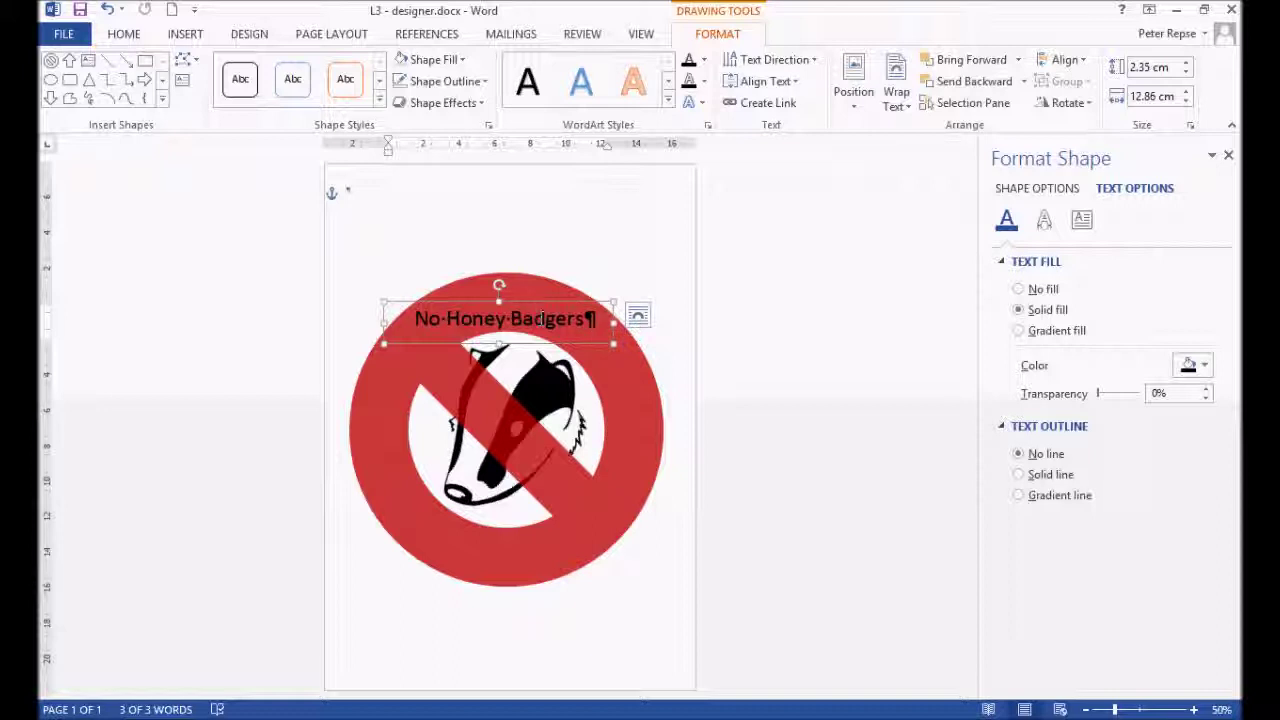
{"action": "left_click", "coordinate": [559, 302]}
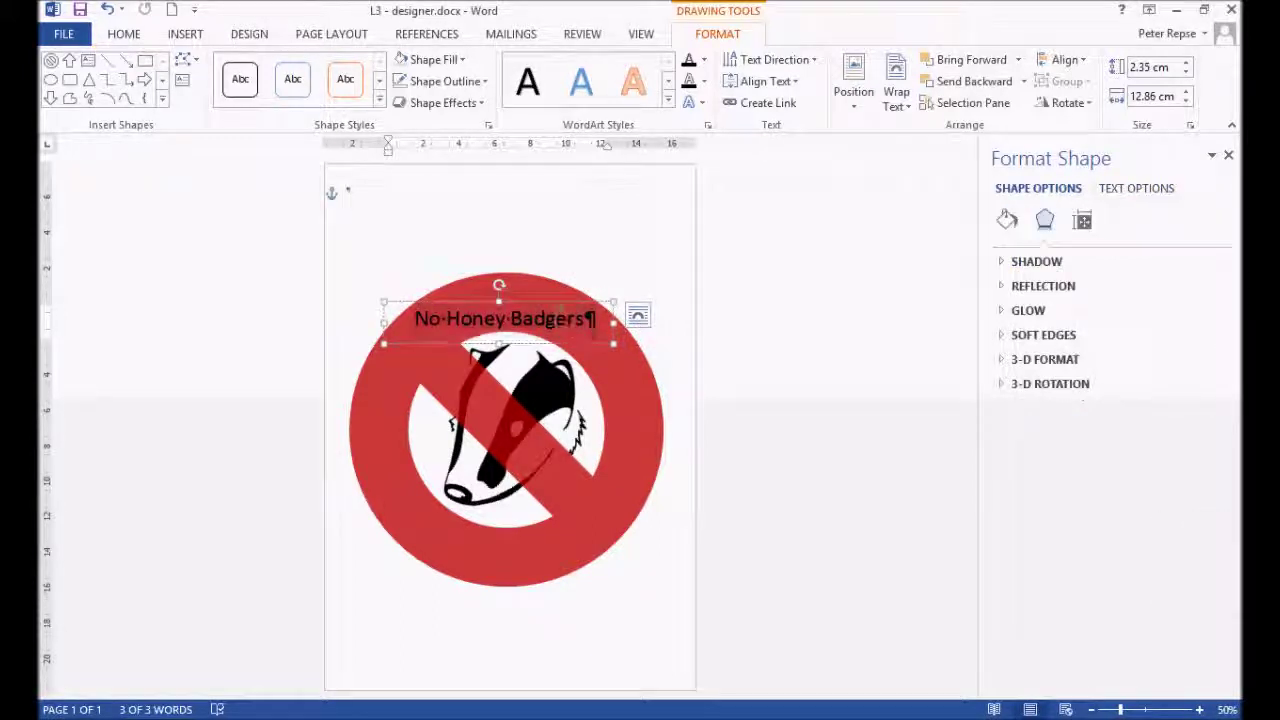
{"action": "left_click", "coordinate": [700, 104]}
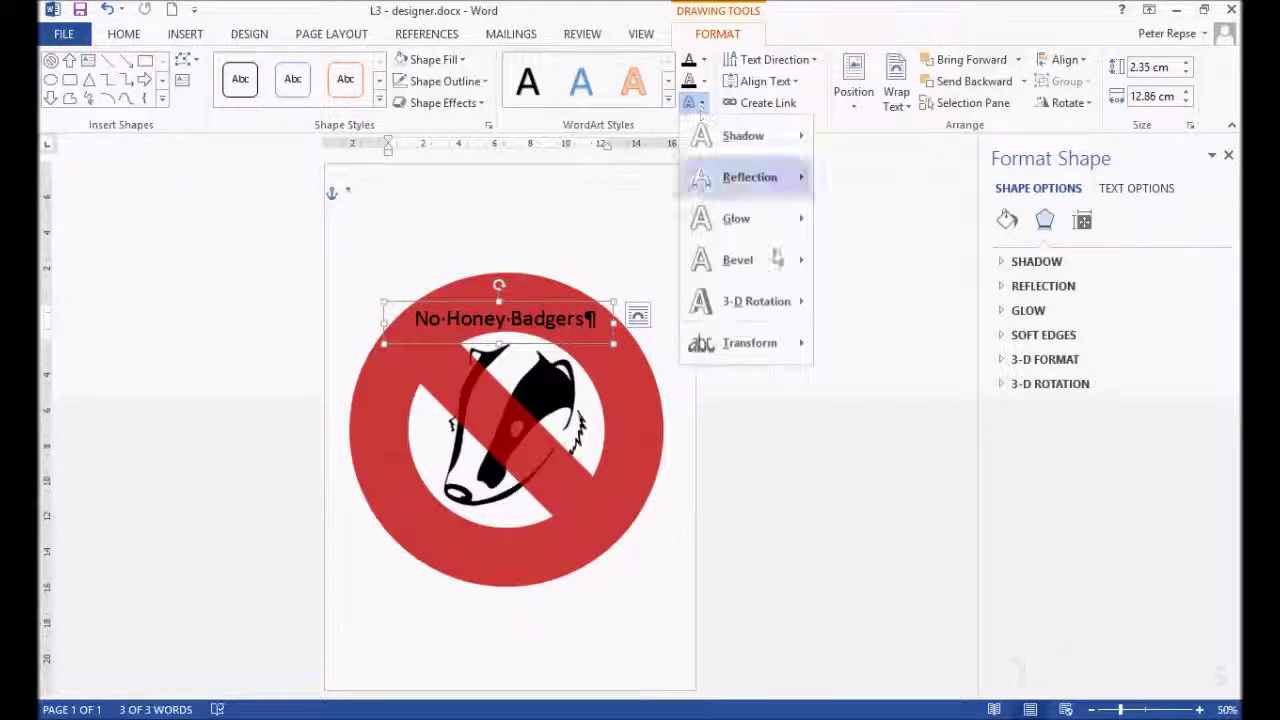
{"action": "mouse_move", "coordinate": [755, 350]}
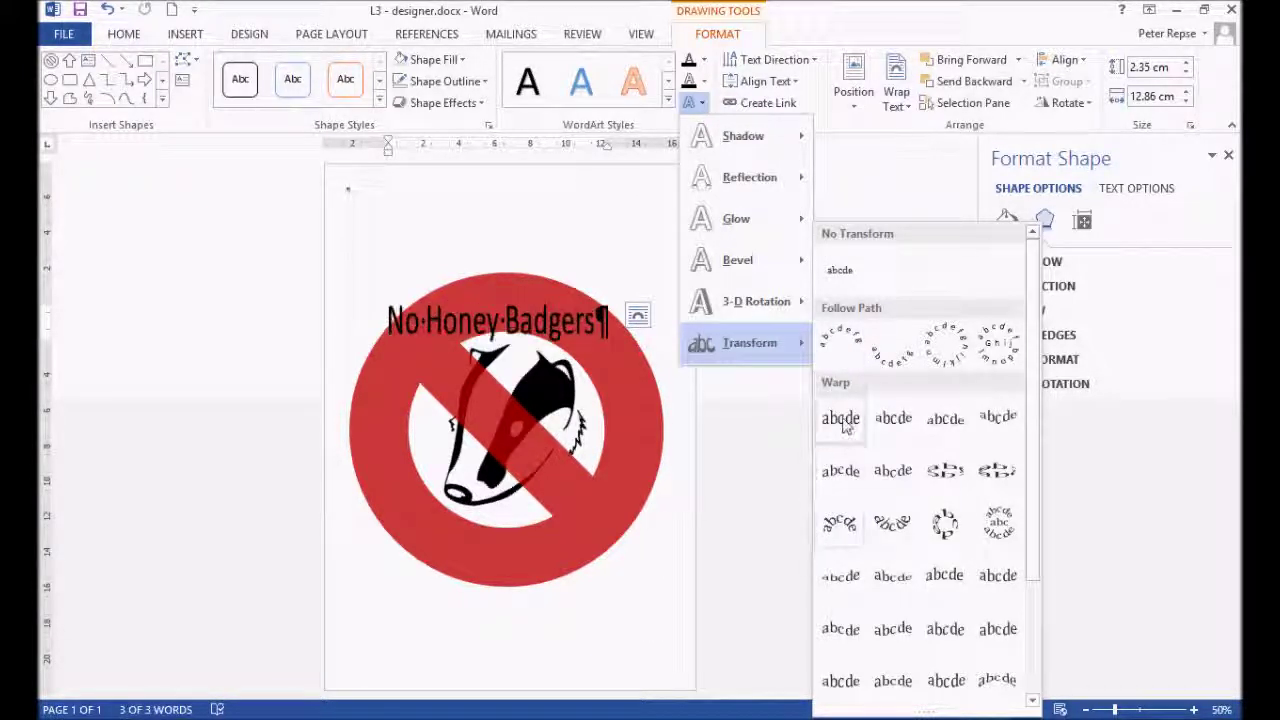
{"action": "left_click", "coordinate": [838, 350]}
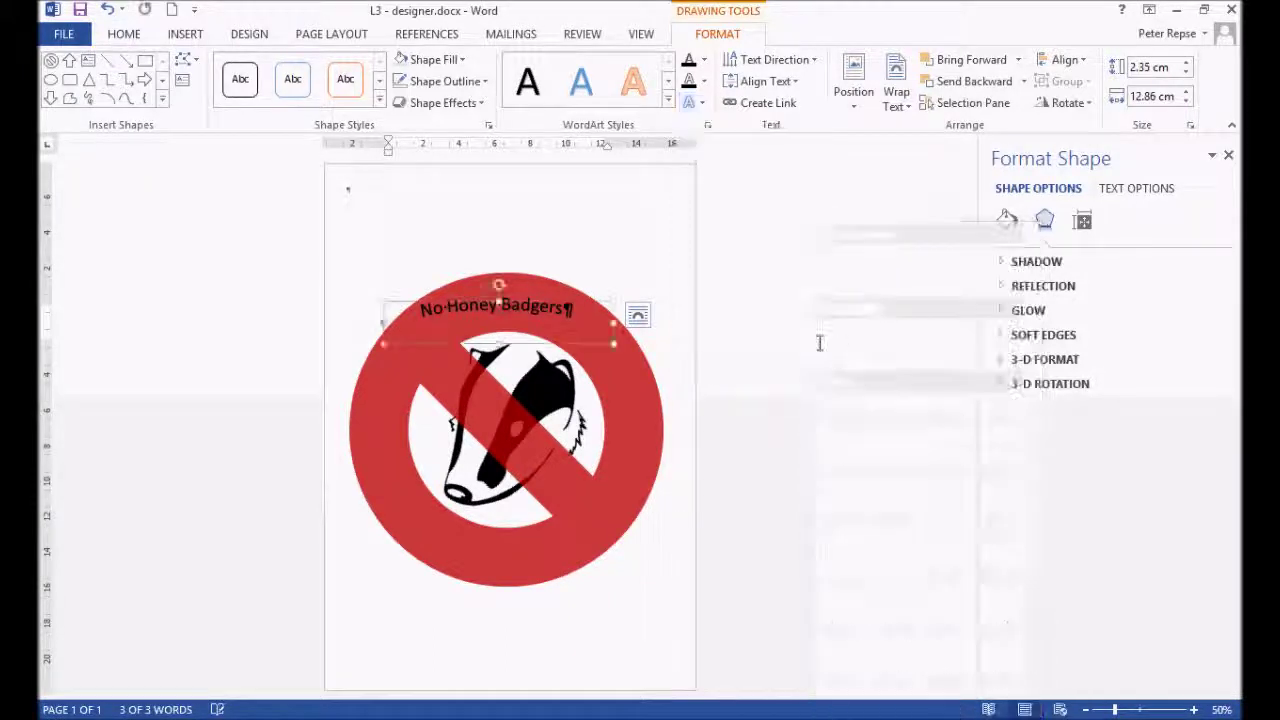
Step: Move the "No Honey Badgers" WordArt slightly lower on the ring and enlarge its text to 72 pt
{"action": "left_click_drag", "start_coordinate": [536, 301], "coordinate": [548, 322]}
{"action": "triple_click", "coordinate": [566, 340]}
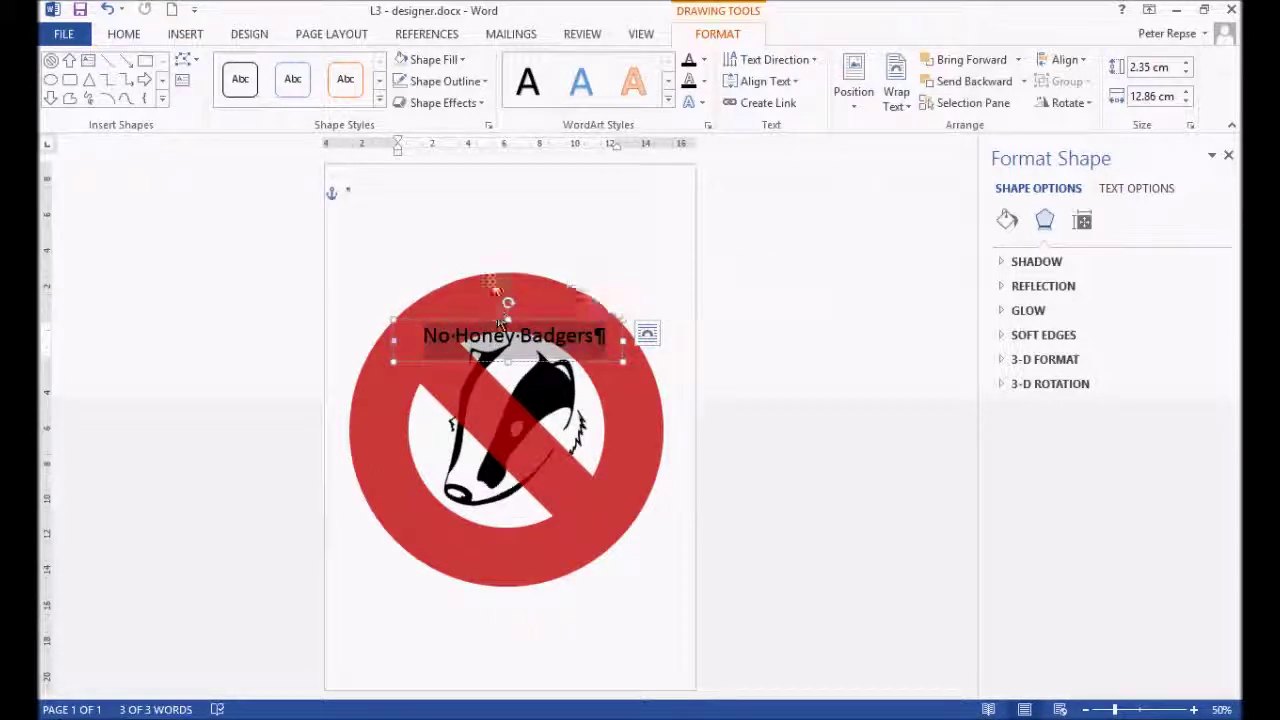
{"action": "left_click", "coordinate": [124, 34]}
{"action": "left_click", "coordinate": [328, 67]}
{"action": "left_click", "coordinate": [328, 67]}
{"action": "left_click", "coordinate": [328, 67]}
{"action": "left_click", "coordinate": [328, 67]}
{"action": "left_click", "coordinate": [328, 67]}
{"action": "left_click", "coordinate": [328, 67]}
{"action": "left_click", "coordinate": [328, 67]}
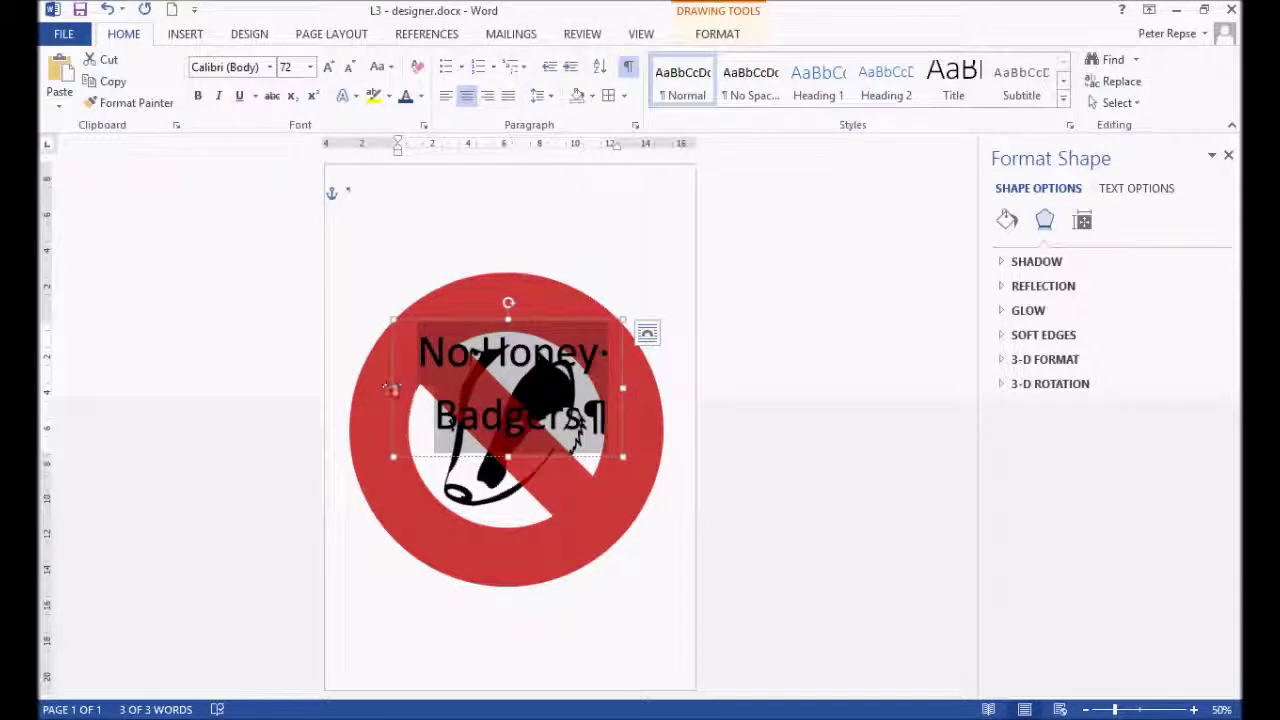
Step: Enlarge the WordArt box to nearly the size of the prohibition symbol, align it over the ring and rotate it slightly clockwise
{"action": "left_click_drag", "start_coordinate": [624, 462], "coordinate": [686, 628]}
{"action": "left_click_drag", "start_coordinate": [606, 318], "coordinate": [579, 271]}
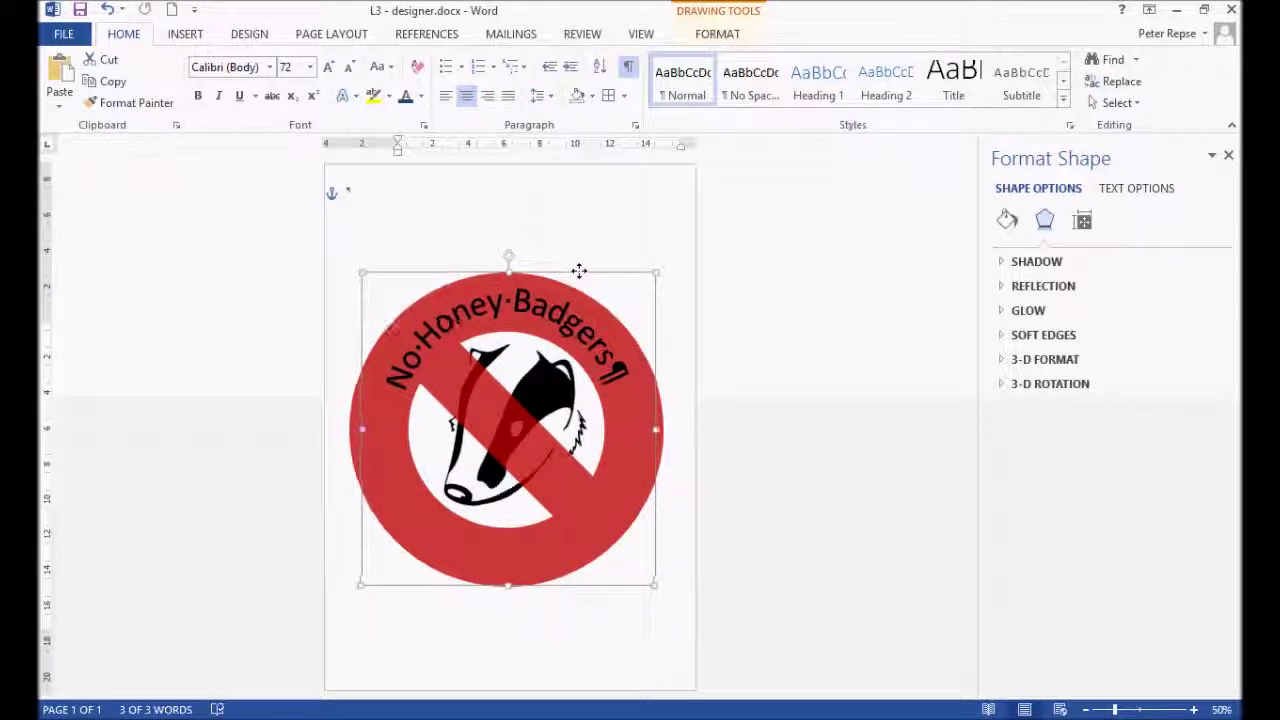
{"action": "left_click_drag", "start_coordinate": [514, 256], "coordinate": [553, 275]}
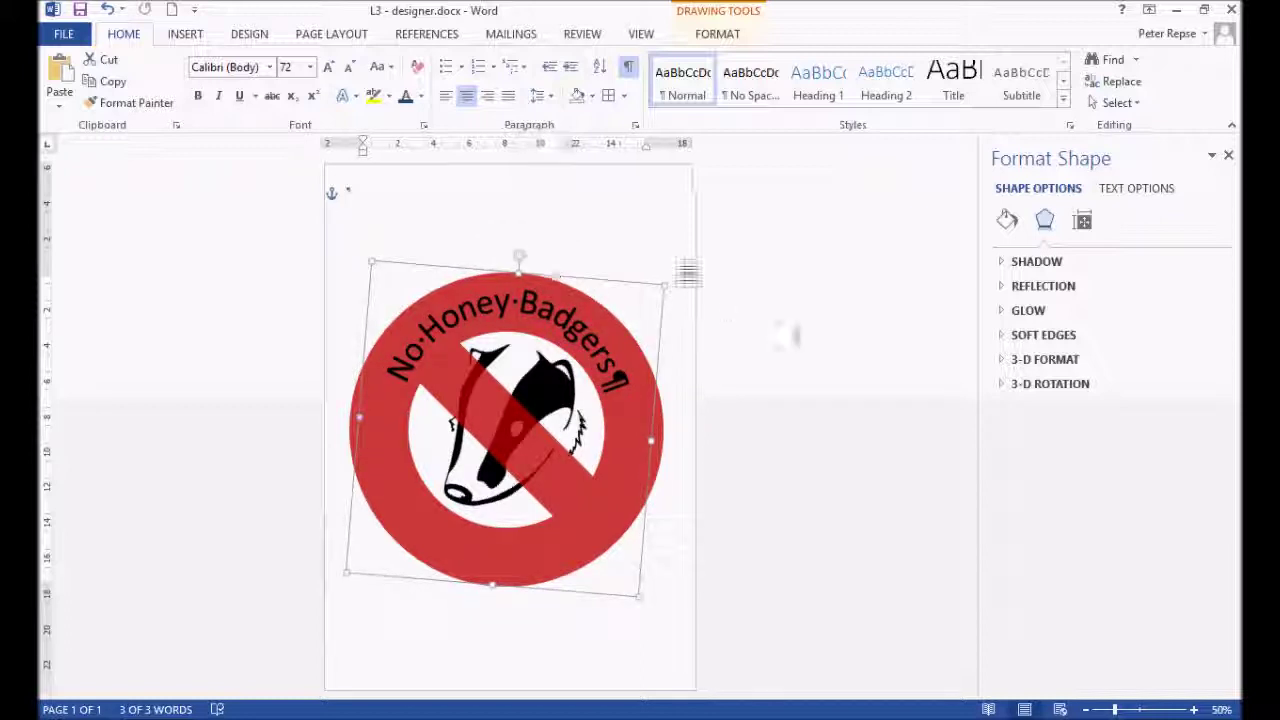
Step: Deselect the WordArt and hide the paragraph and formatting marks in the document
{"action": "left_click", "coordinate": [798, 335]}
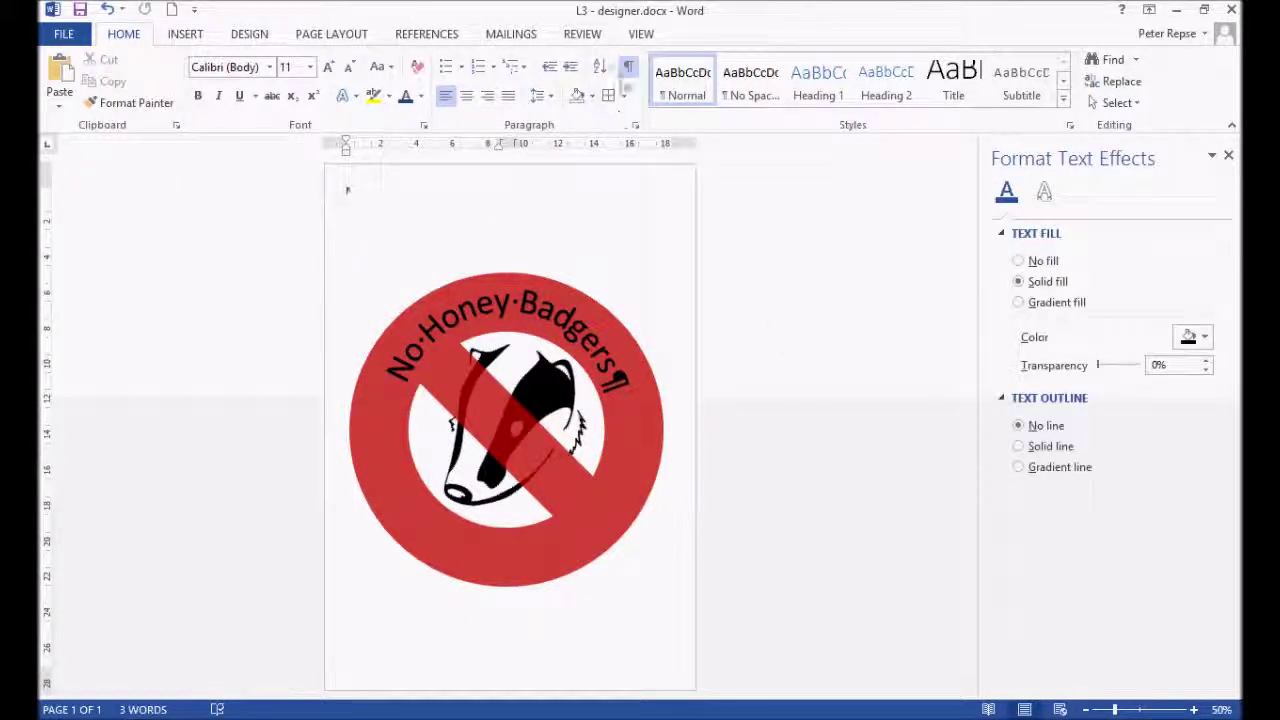
{"action": "left_click", "coordinate": [628, 67]}
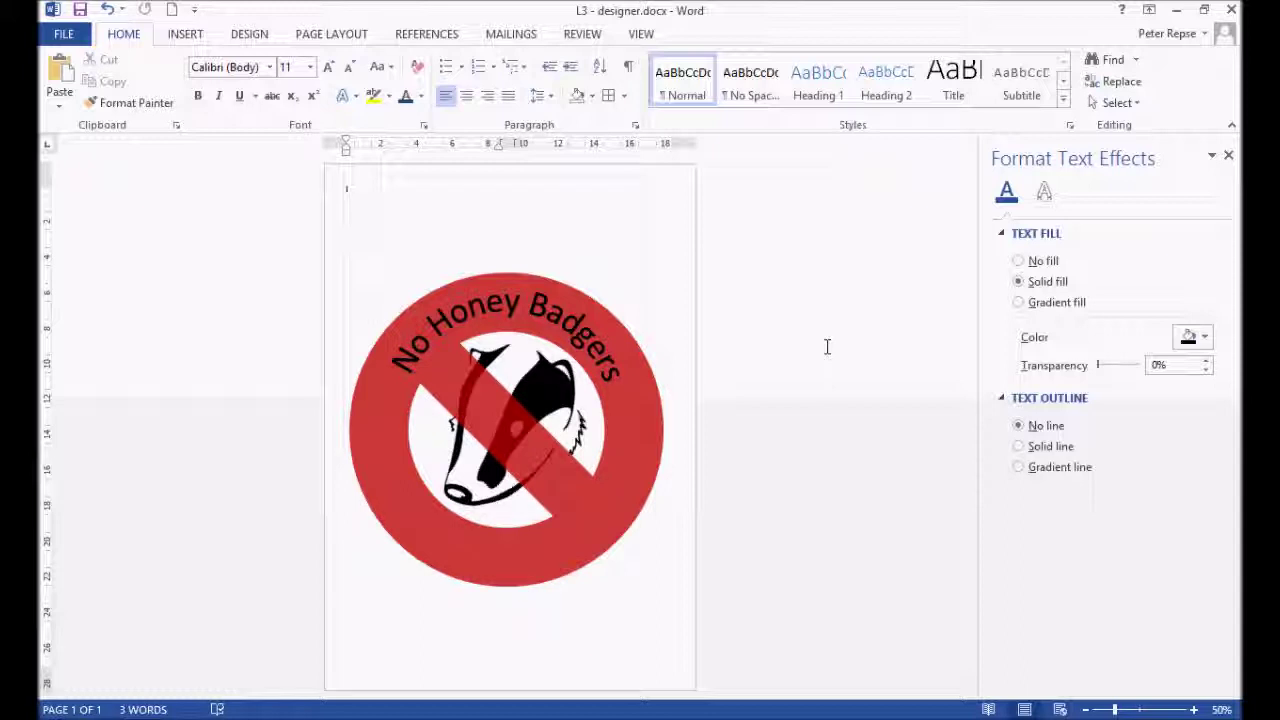